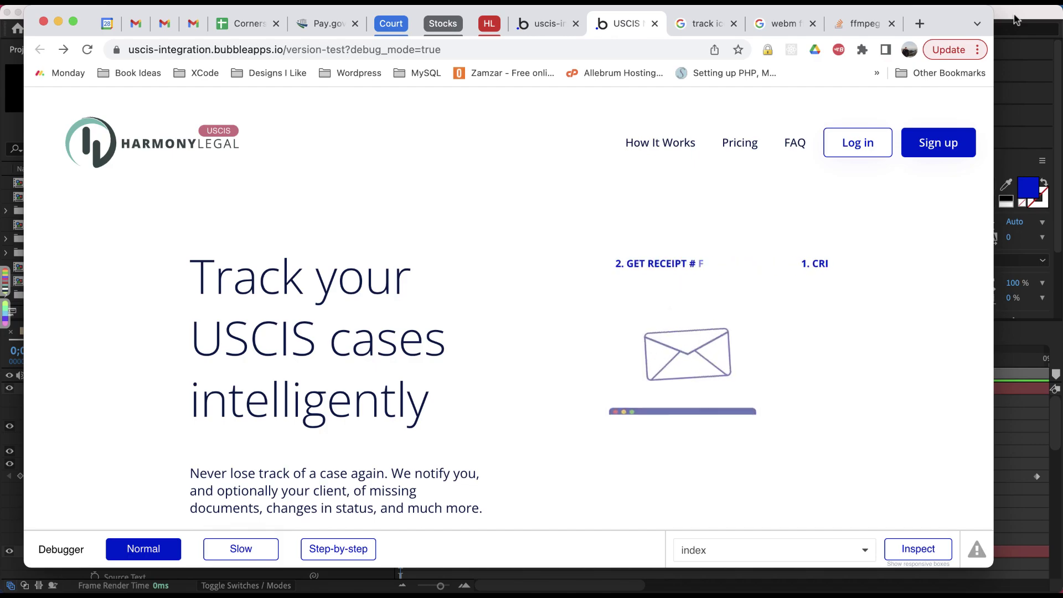
Leave the Bubble preview in Chrome and bring up the After Effects USCIS Overview project.
{"action": "left_click", "coordinate": [1016, 20]}
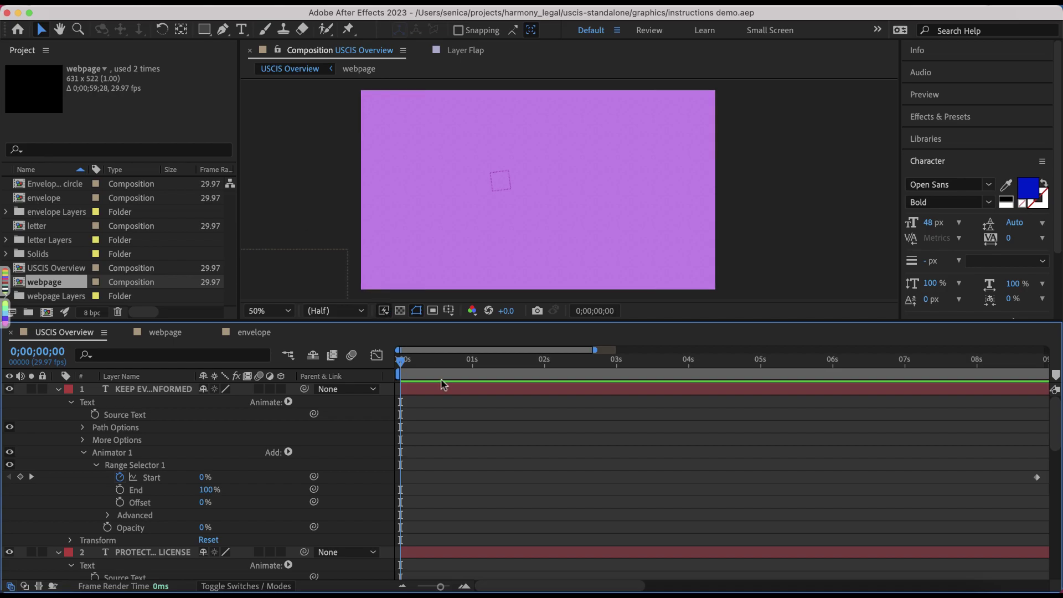
Preview the USCIS Overview composition, then go to File > Export's Add to Adobe Media Encoder Queue.
{"action": "key", "text": "space"}
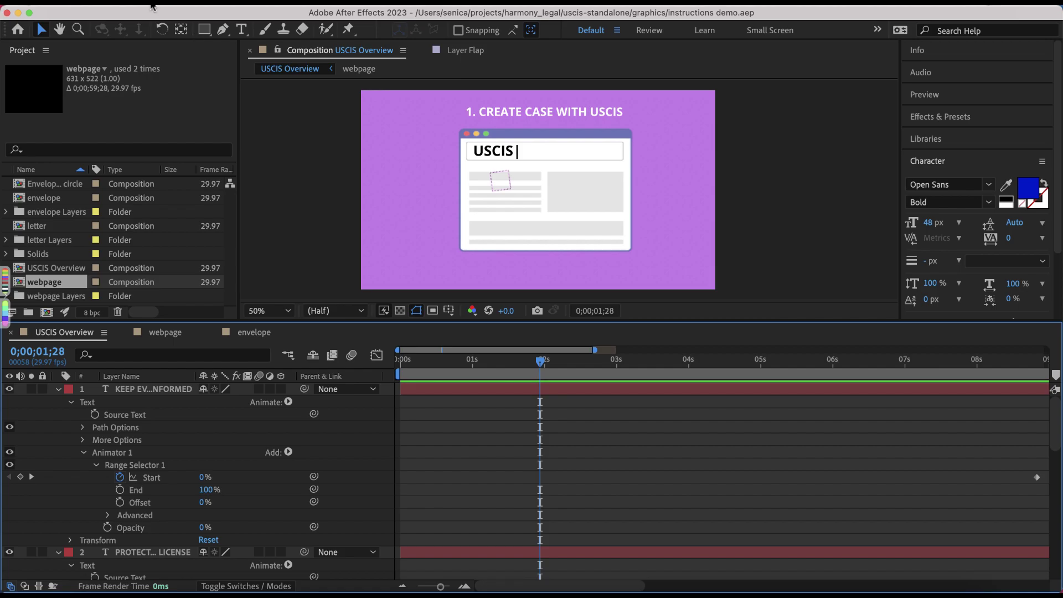
{"action": "left_click", "coordinate": [131, 4]}
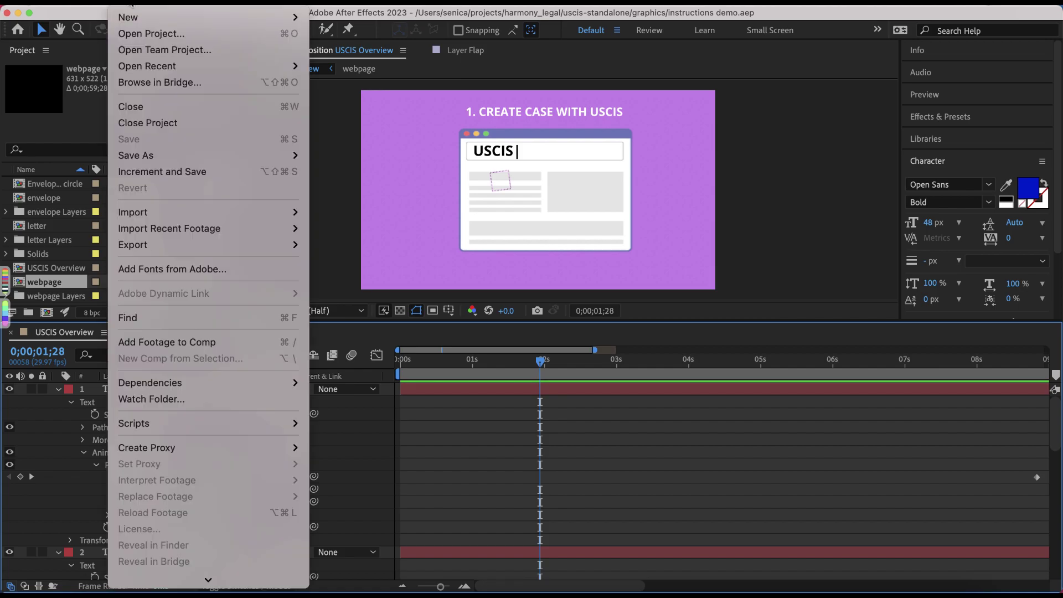
{"action": "mouse_move", "coordinate": [213, 245]}
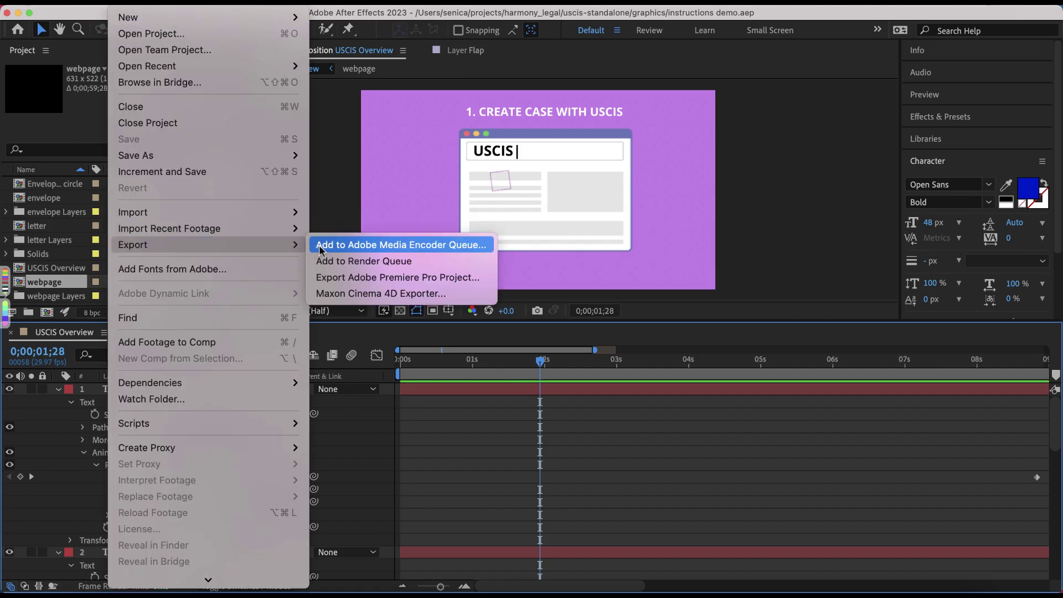
Queue USCIS Overview in Media Encoder and filter the Preset Browser to 'gif' presets.
{"action": "left_click", "coordinate": [364, 244]}
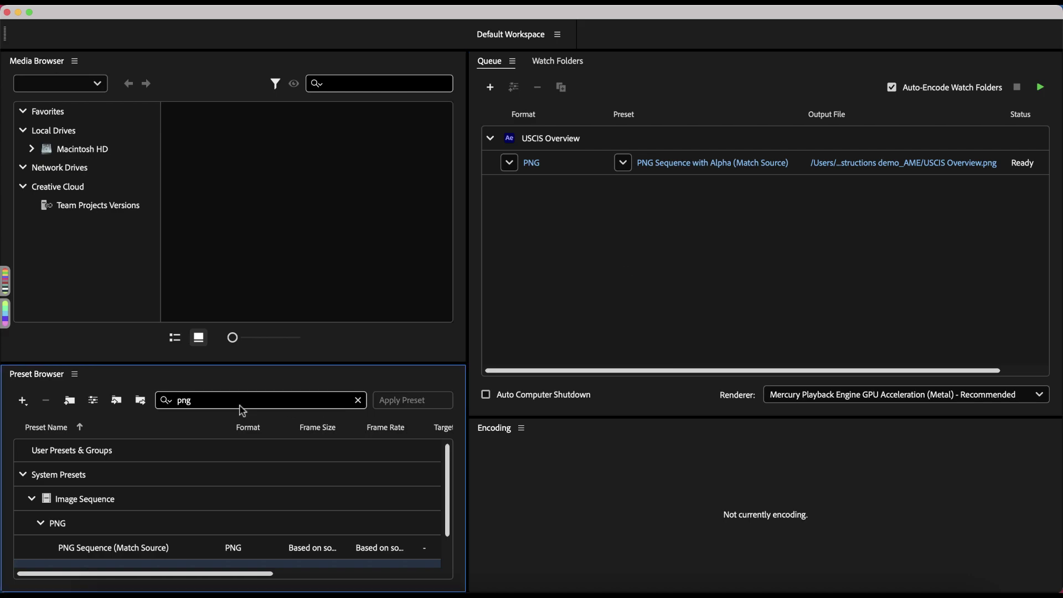
{"action": "left_click", "coordinate": [200, 401]}
{"action": "key", "text": "BackSpace"}
{"action": "key", "text": "BackSpace"}
{"action": "key", "text": "BackSpace"}
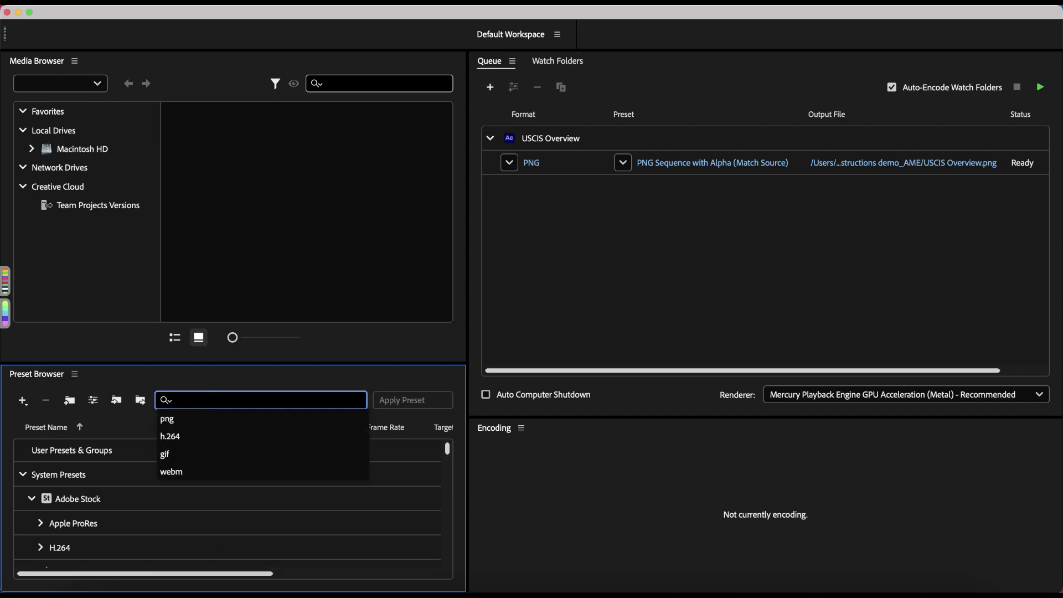
{"action": "type", "text": "gif"}
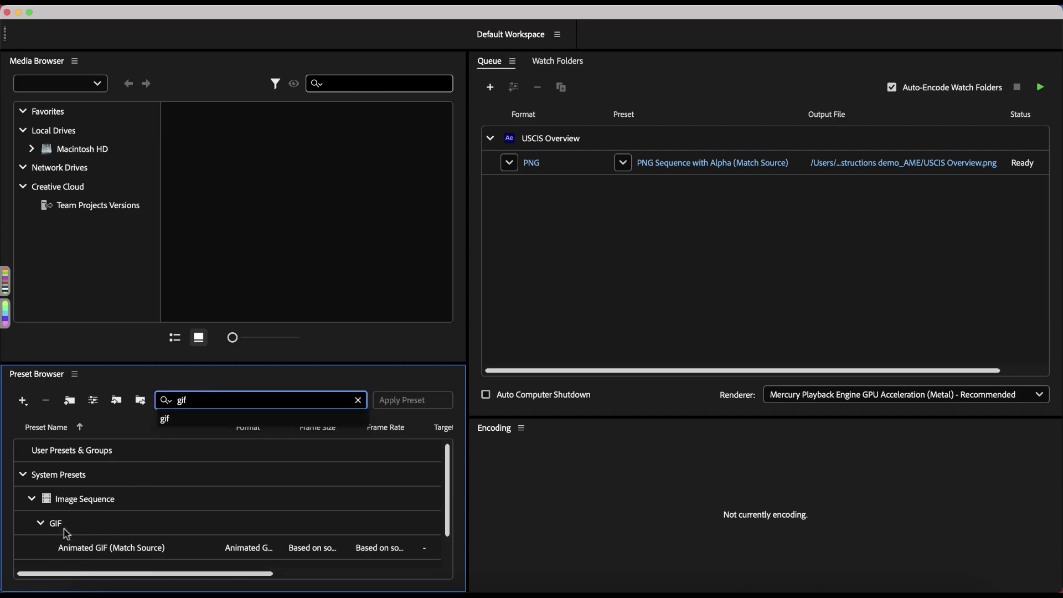
{"action": "scroll", "coordinate": [108, 527], "scroll_direction": "down", "scroll_amount": 2}
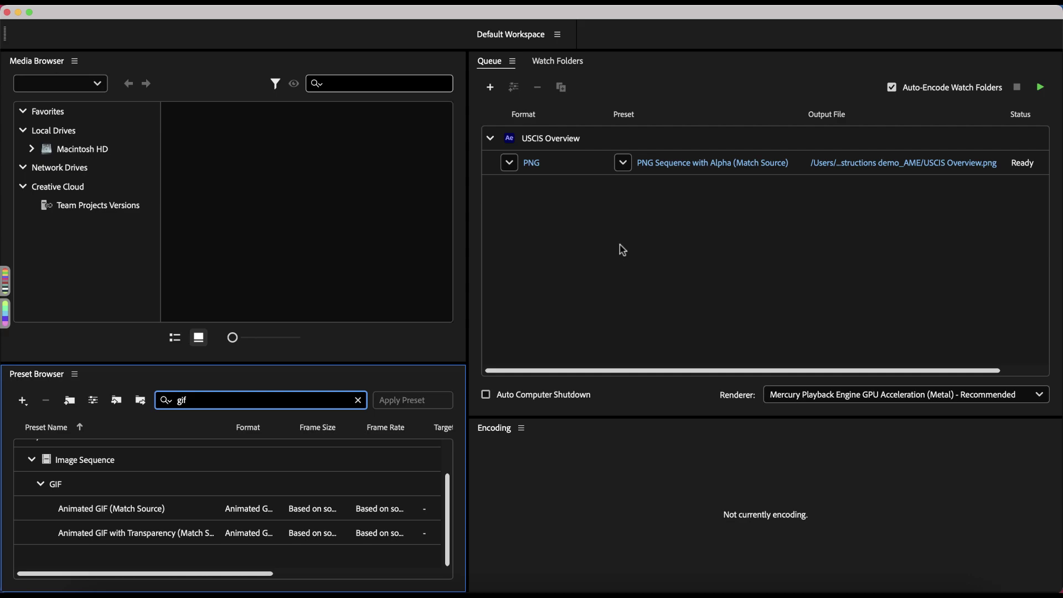
Turn off Match Source and set the PNG sequence width to 600 (600×338).
{"action": "left_click", "coordinate": [538, 170]}
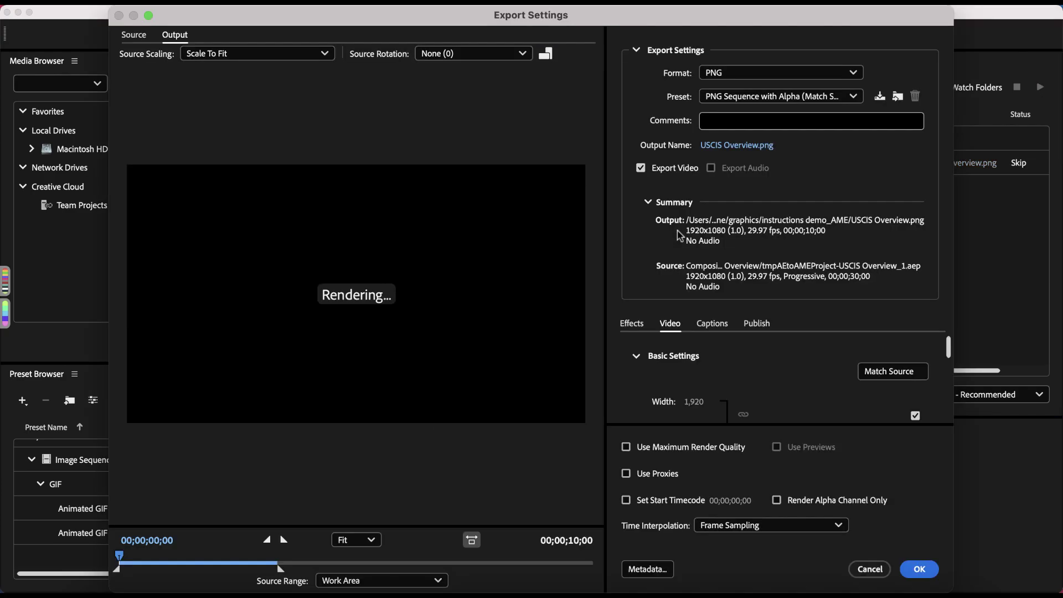
{"action": "scroll", "coordinate": [720, 352], "scroll_direction": "down", "scroll_amount": 3}
{"action": "scroll", "coordinate": [721, 353], "scroll_direction": "up", "scroll_amount": 2}
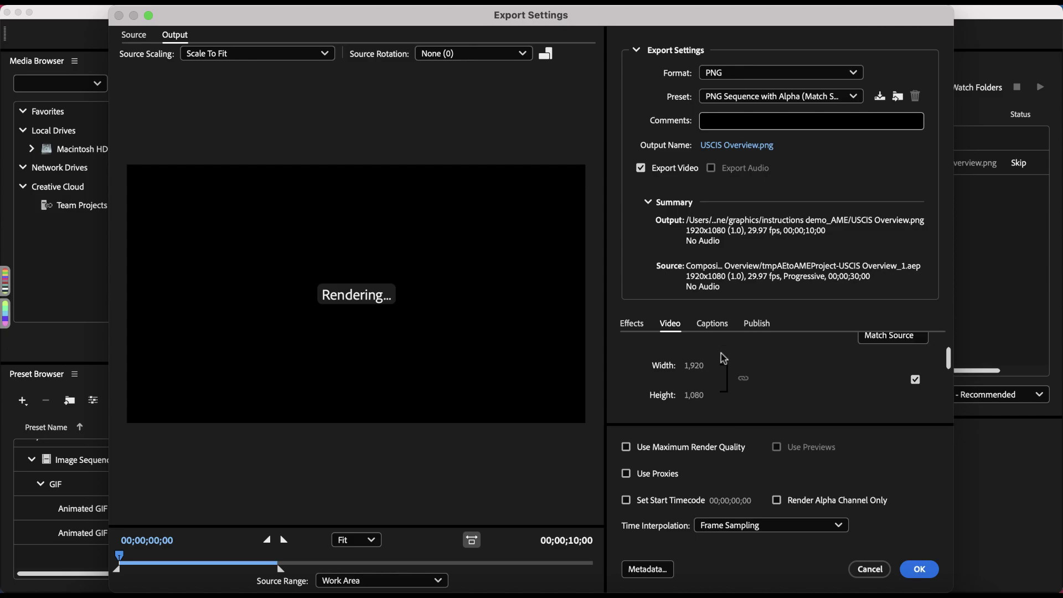
{"action": "left_click", "coordinate": [915, 380]}
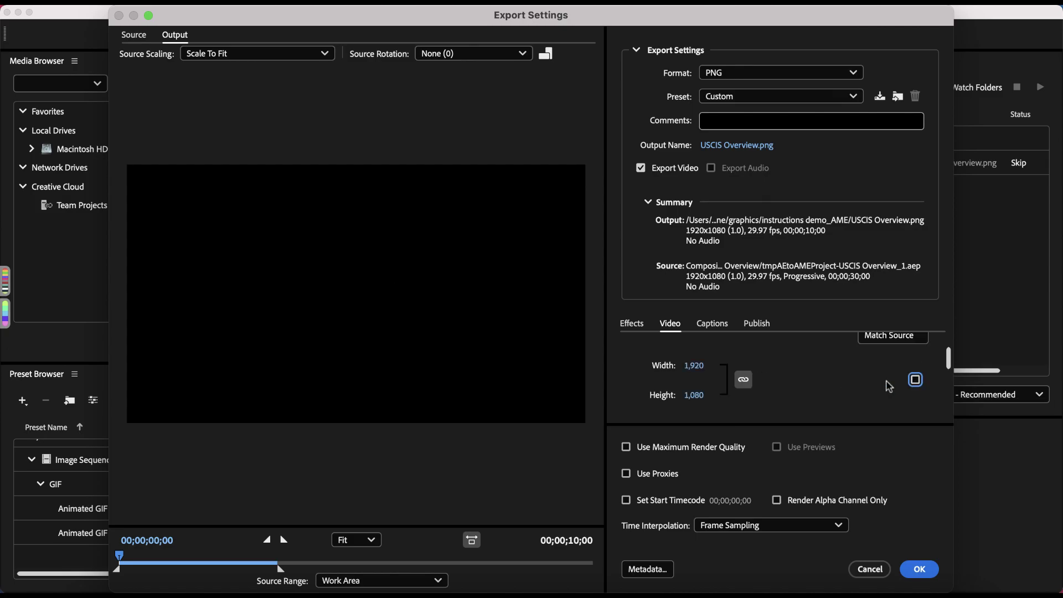
{"action": "left_click", "coordinate": [691, 367]}
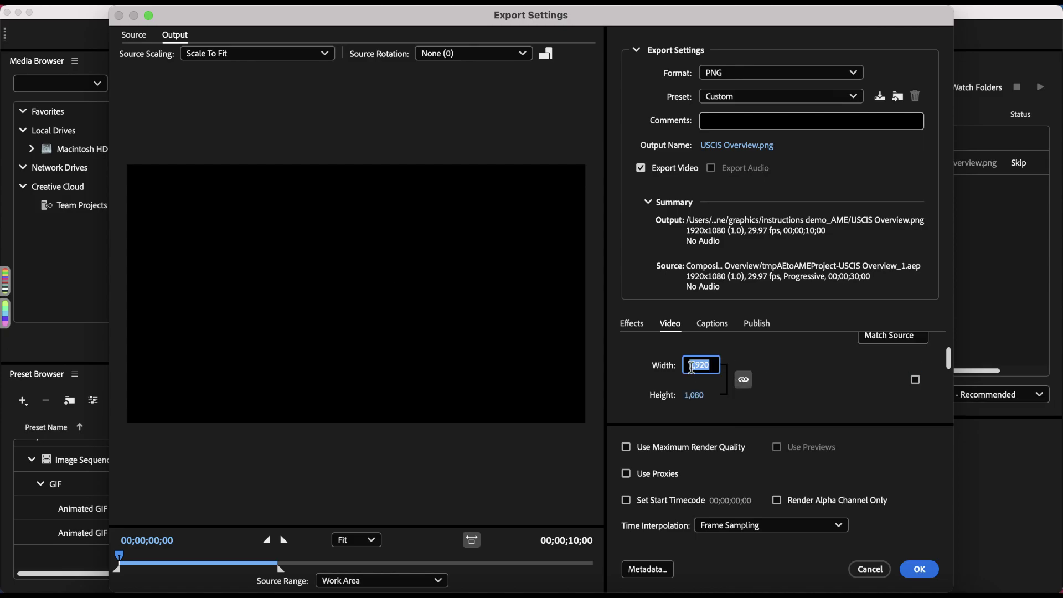
{"action": "type", "text": "600"}
{"action": "key", "text": "Tab"}
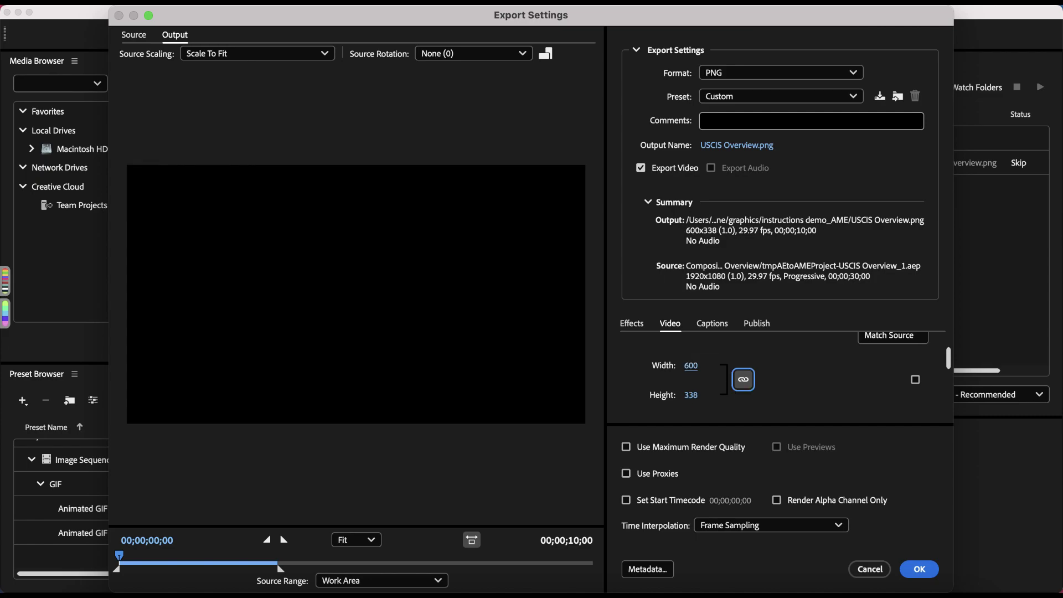
{"action": "scroll", "coordinate": [838, 376], "scroll_direction": "down", "scroll_amount": 2}
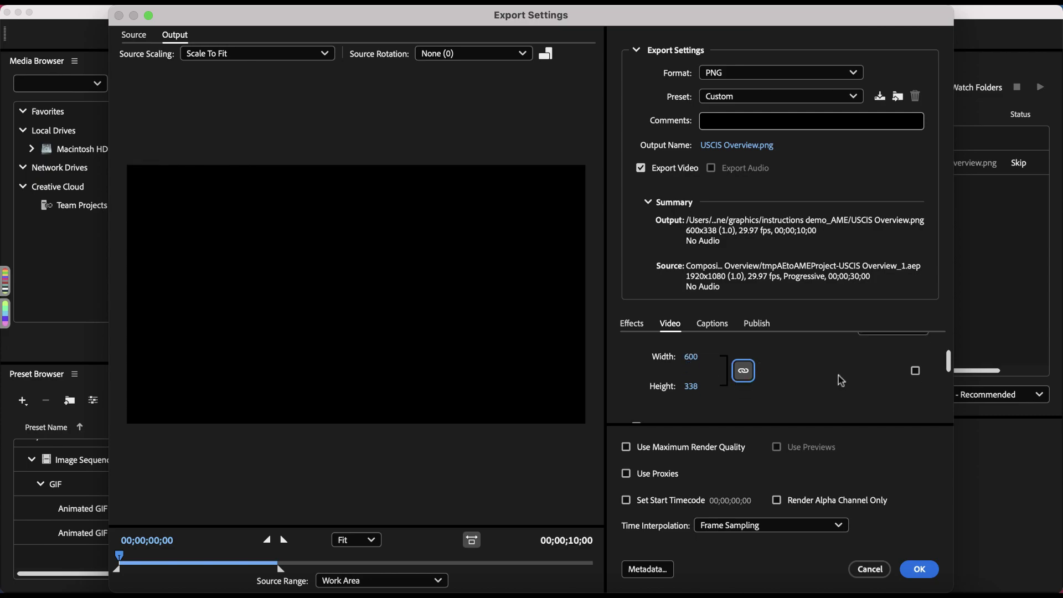
{"action": "left_click", "coordinate": [923, 573]}
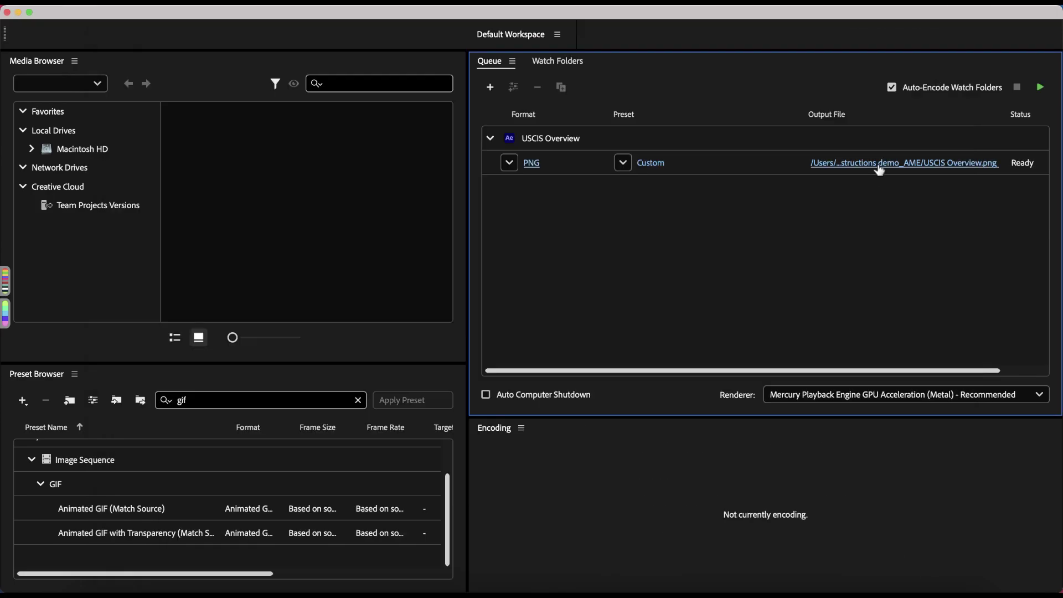
Point the PNG output at a new 'demo' folder created inside graphics.
{"action": "left_click", "coordinate": [876, 164]}
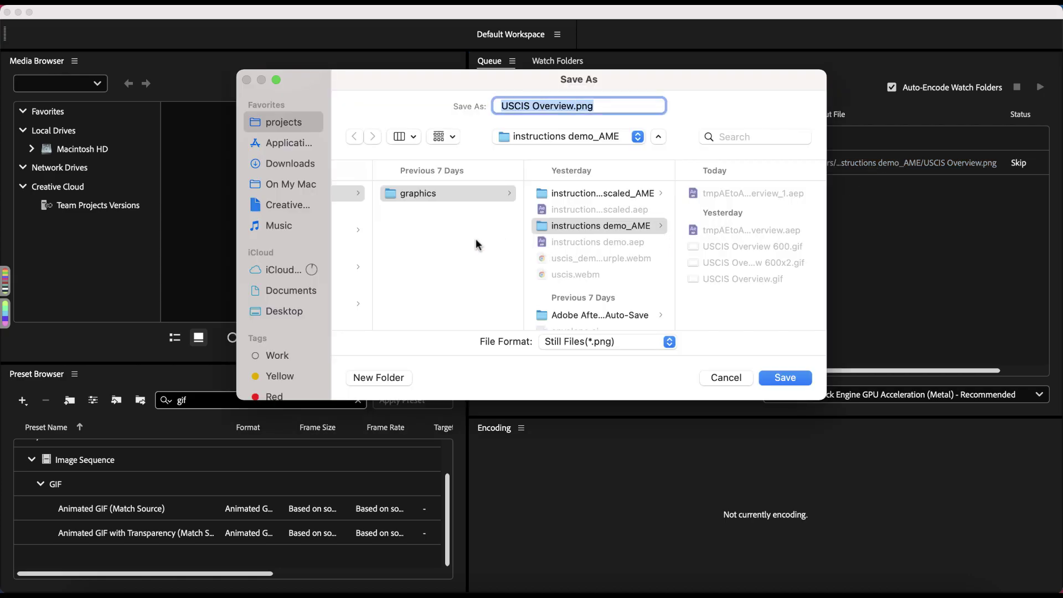
{"action": "left_click", "coordinate": [450, 191]}
{"action": "left_click", "coordinate": [379, 378]}
{"action": "type", "text": "Beta"}
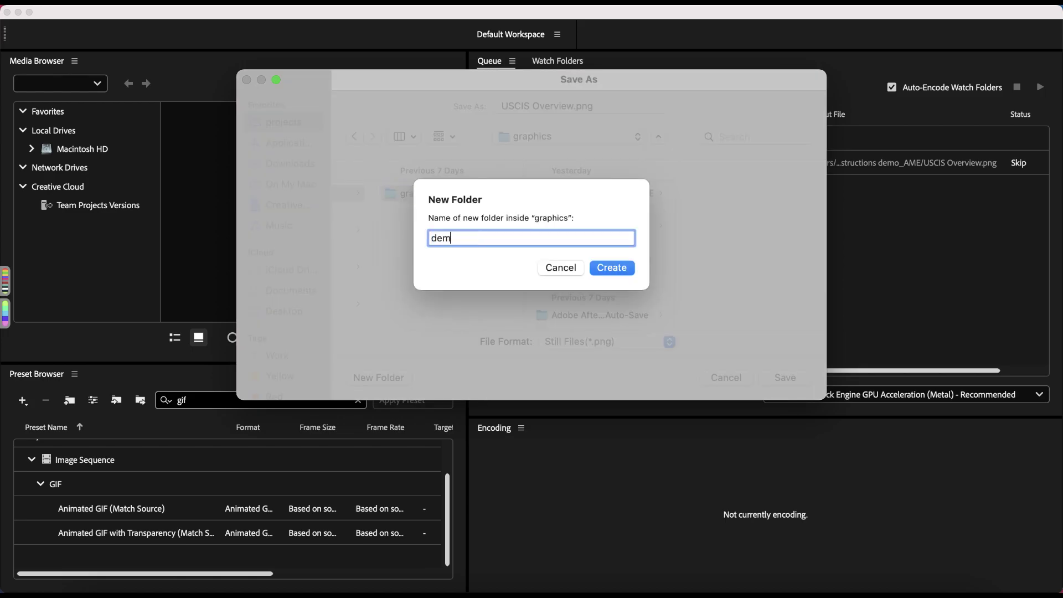
{"action": "key", "text": "Escape"}
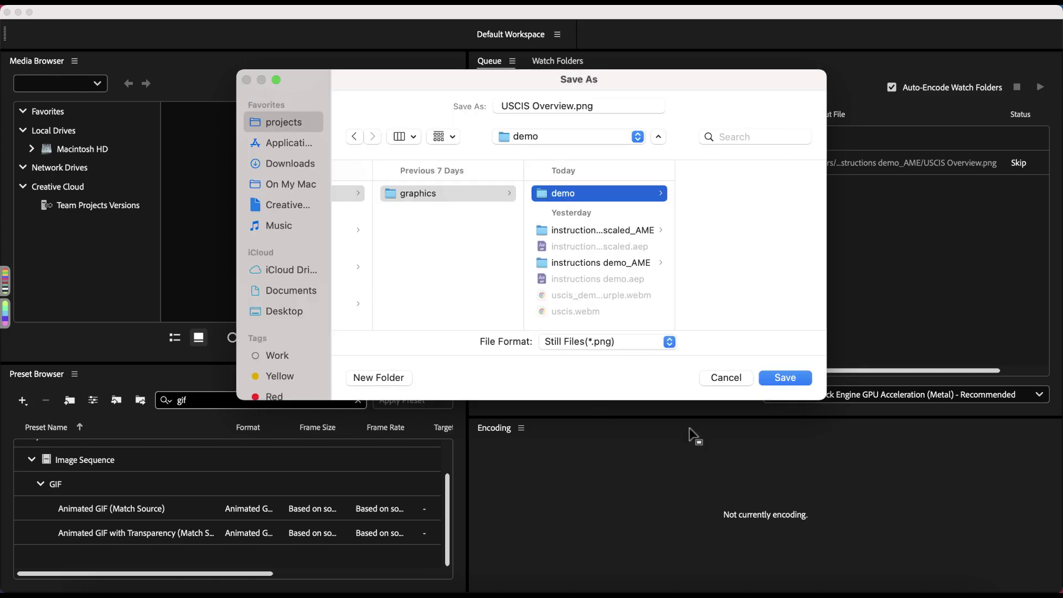
{"action": "left_click", "coordinate": [786, 378]}
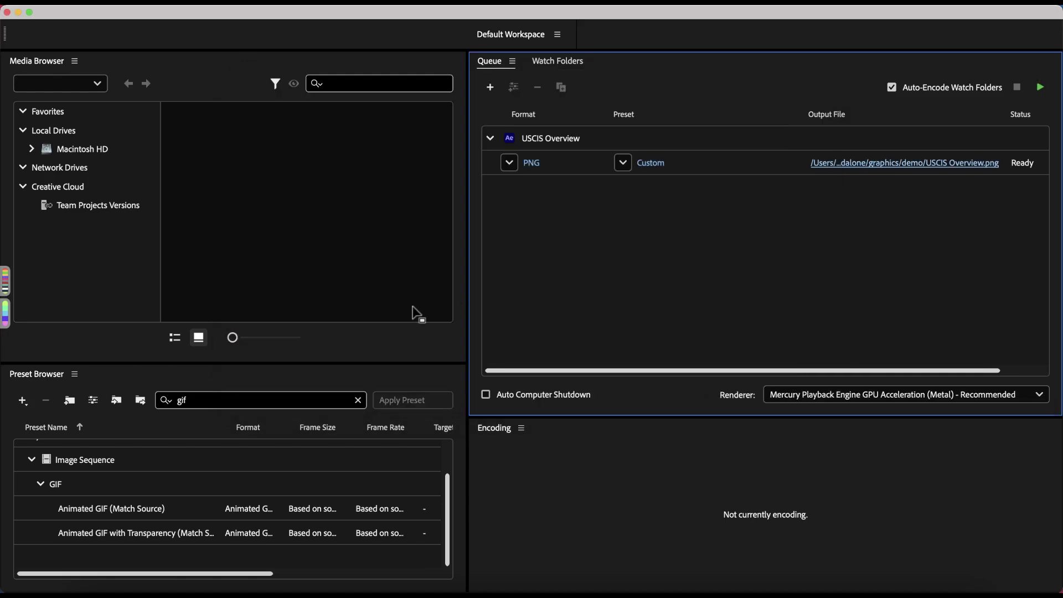
Search presets for 'pn' and add a PNG Sequence with Alpha output to the queued item.
{"action": "left_click", "coordinate": [200, 405]}
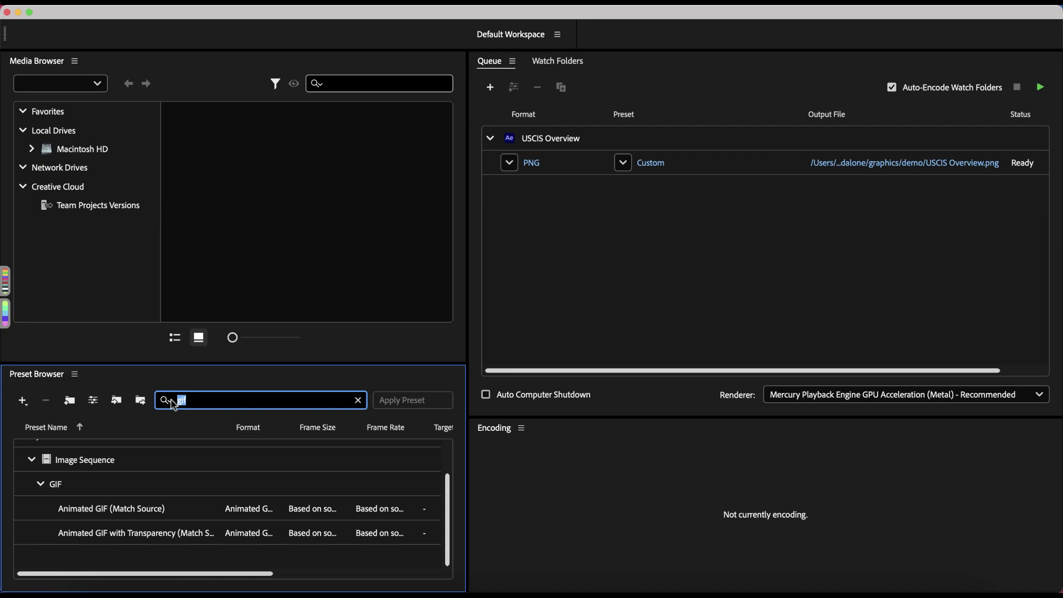
{"action": "type", "text": "png"}
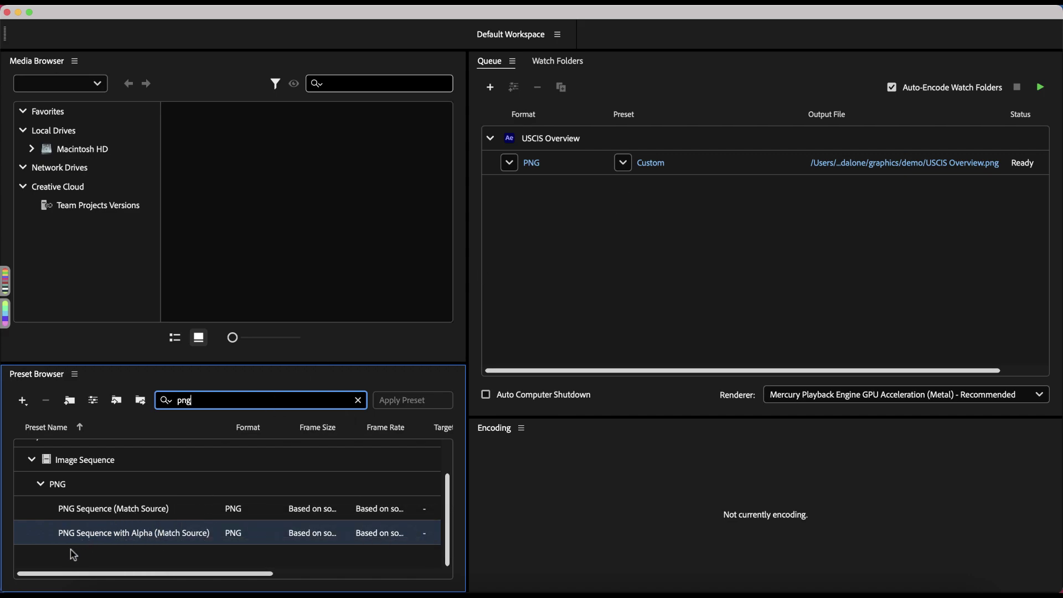
{"action": "left_click_drag", "start_coordinate": [93, 532], "coordinate": [635, 216]}
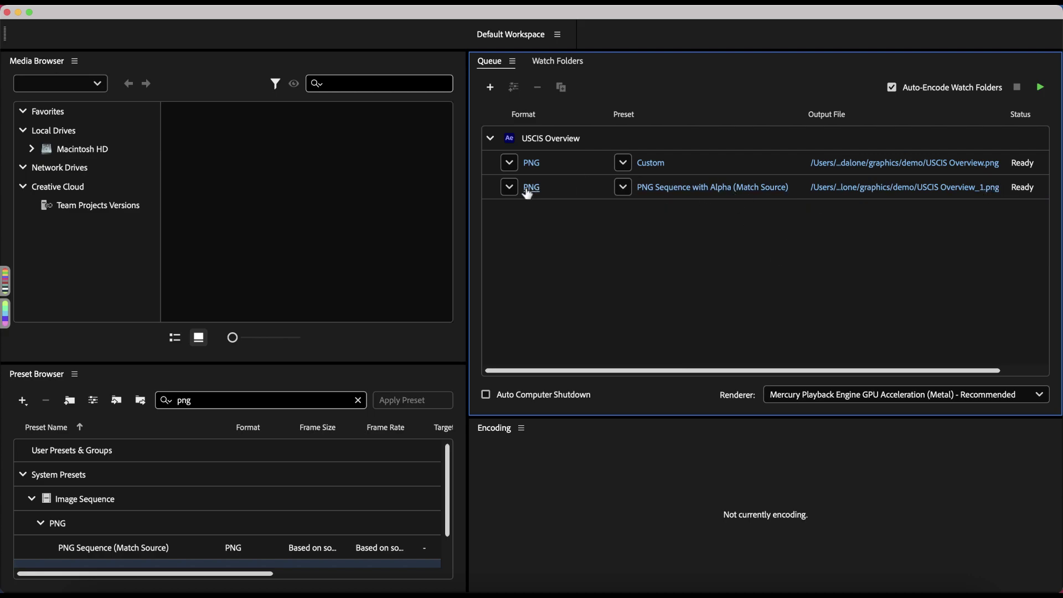
Delete the extra PNG Sequence with Alpha output and accept the Custom PNG export settings unchanged.
{"action": "left_click", "coordinate": [575, 189]}
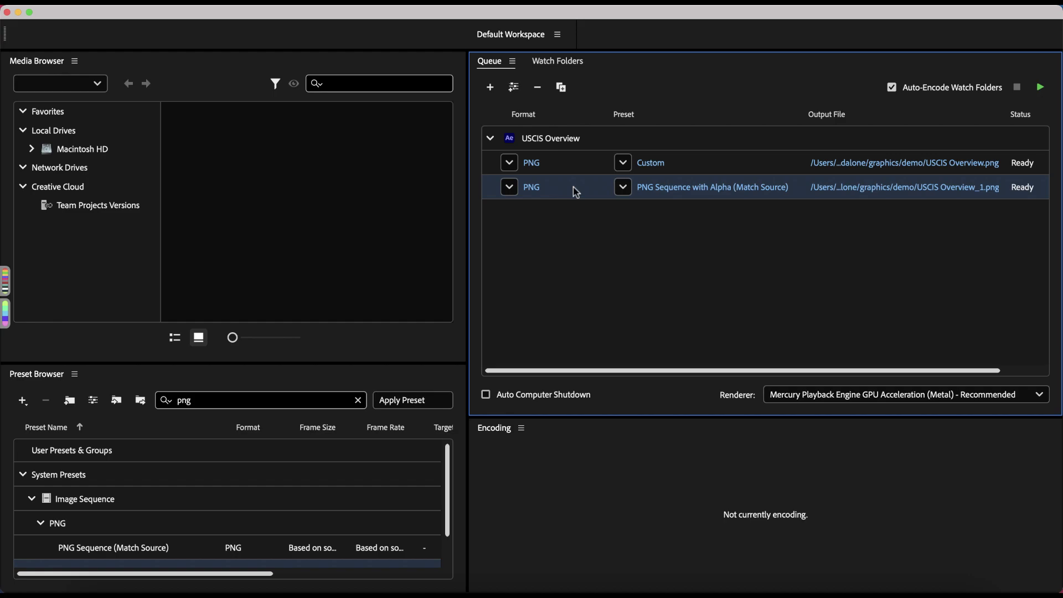
{"action": "key", "text": "Delete"}
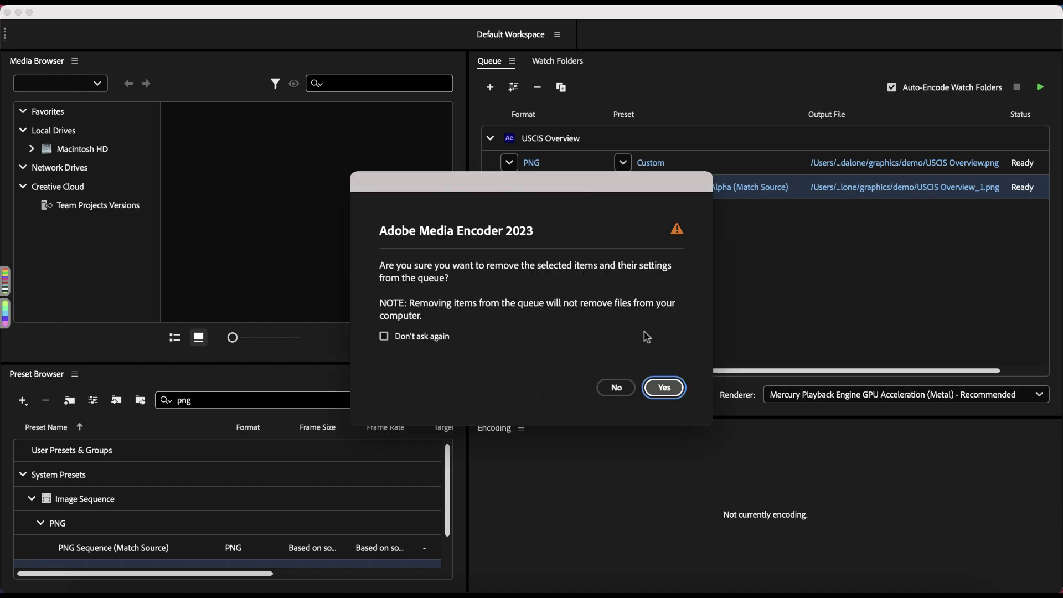
{"action": "left_click", "coordinate": [663, 388]}
{"action": "left_click", "coordinate": [657, 170]}
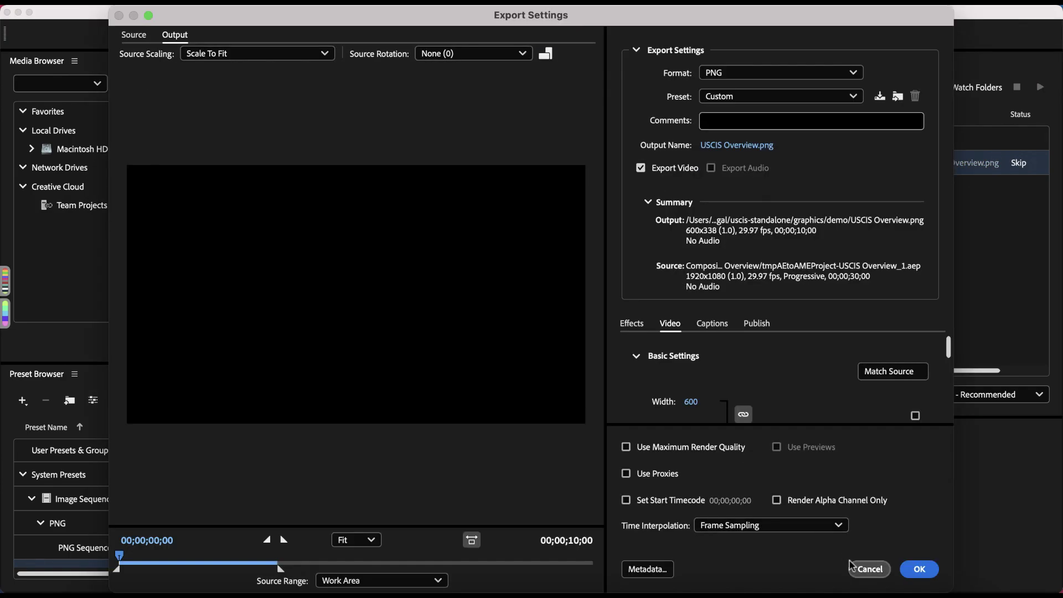
{"action": "scroll", "coordinate": [829, 361], "scroll_direction": "down", "scroll_amount": 10}
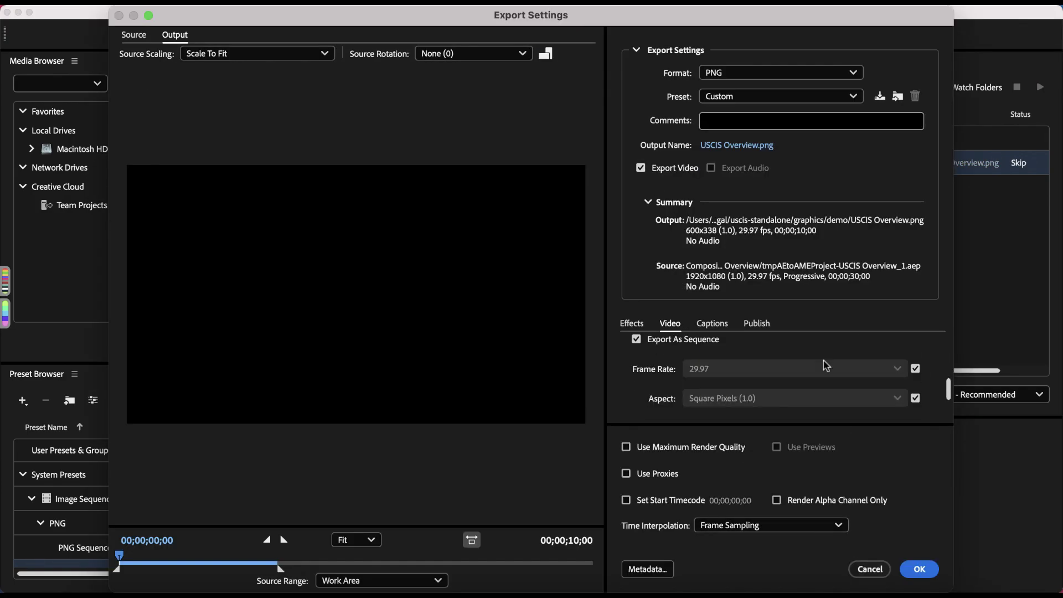
{"action": "left_click", "coordinate": [919, 569]}
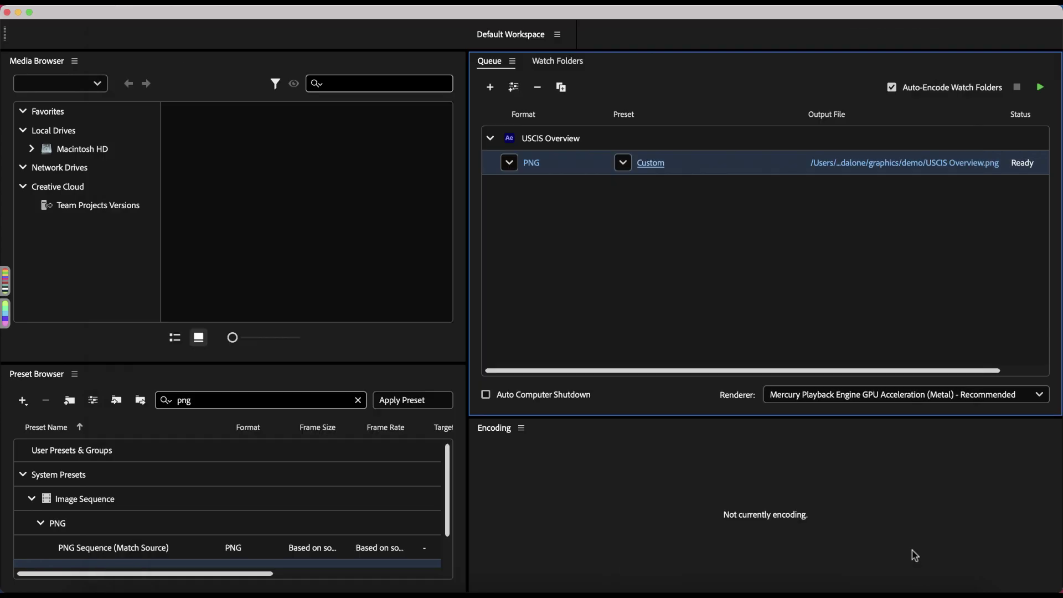
Encode the USCIS Overview PNG job until Done, then view the graphics folder in Finder.
{"action": "left_click", "coordinate": [1040, 89]}
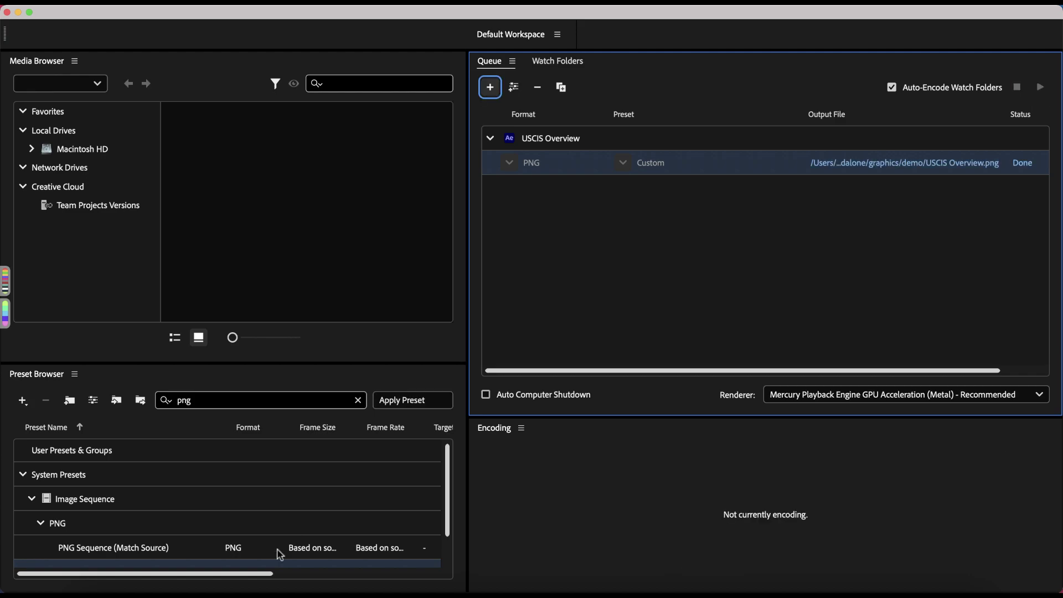
{"action": "left_click", "coordinate": [98, 588]}
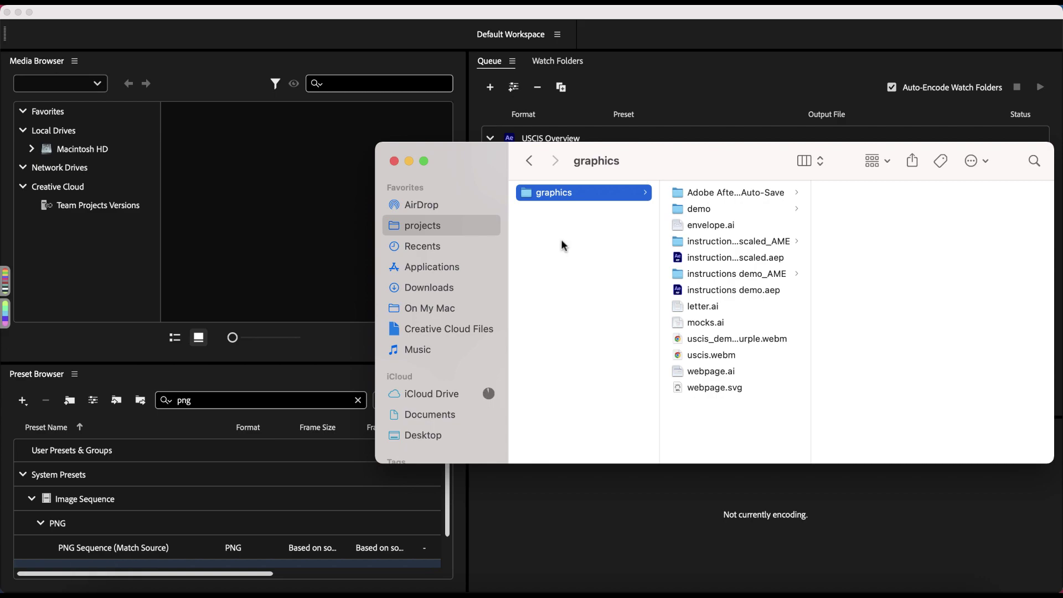
Open demo and preview frames 075–077 among USCIS Overview000.png–299.png.
{"action": "left_click", "coordinate": [695, 213]}
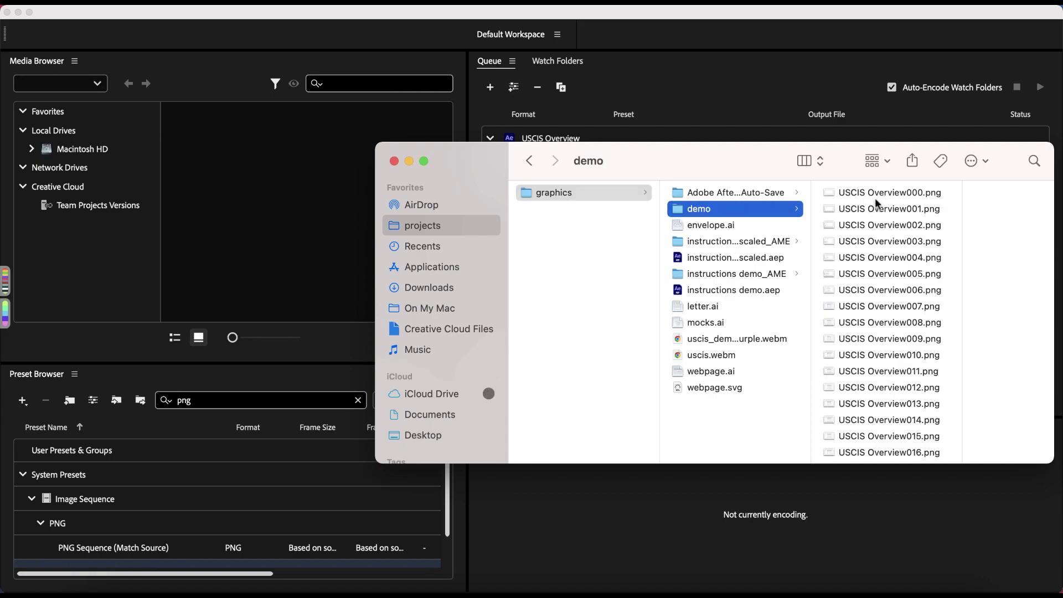
{"action": "scroll", "coordinate": [887, 193], "scroll_direction": "down", "scroll_amount": 20}
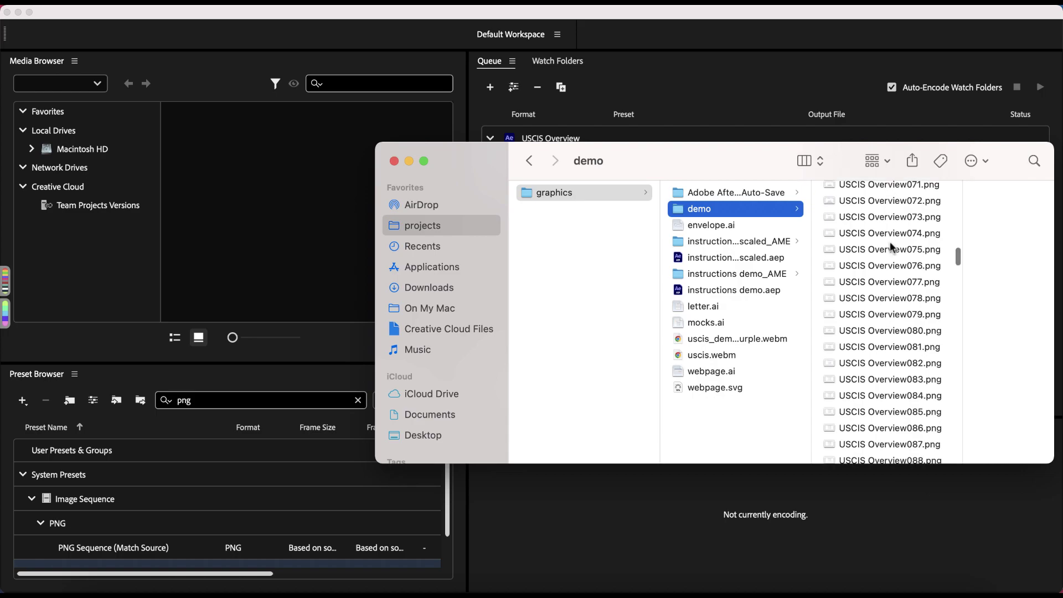
{"action": "left_click", "coordinate": [889, 244]}
{"action": "scroll", "coordinate": [787, 254], "scroll_direction": "up", "scroll_amount": 2}
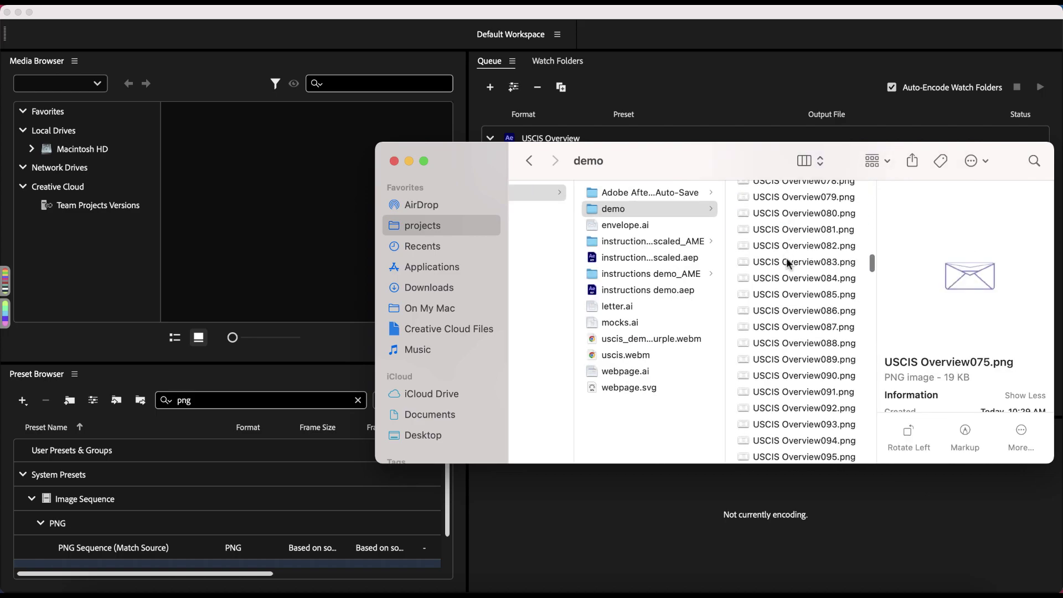
{"action": "left_click", "coordinate": [795, 235]}
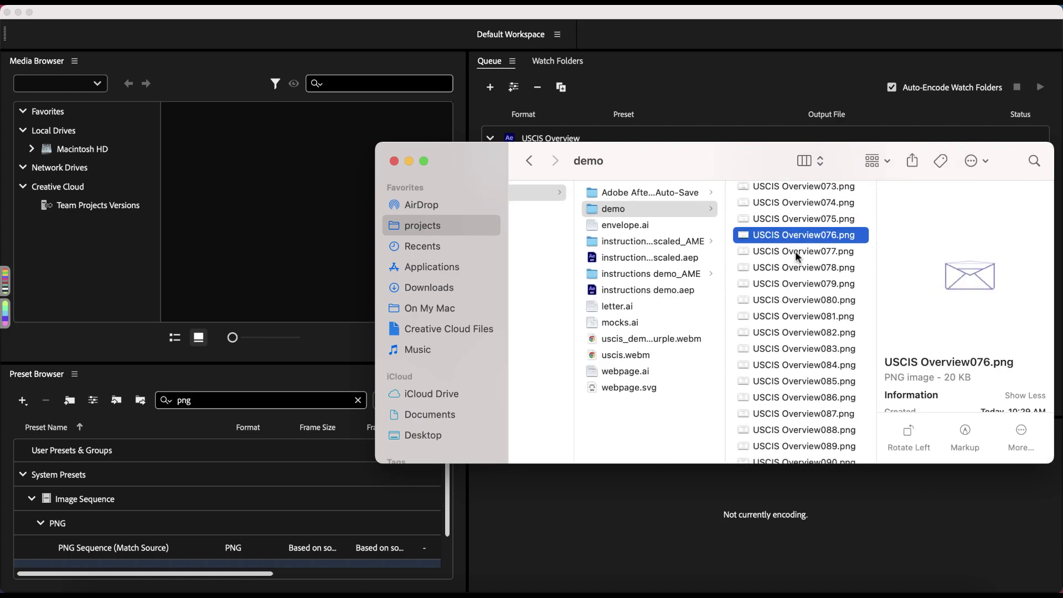
{"action": "left_click", "coordinate": [795, 251]}
{"action": "scroll", "coordinate": [802, 297], "scroll_direction": "down", "scroll_amount": 20}
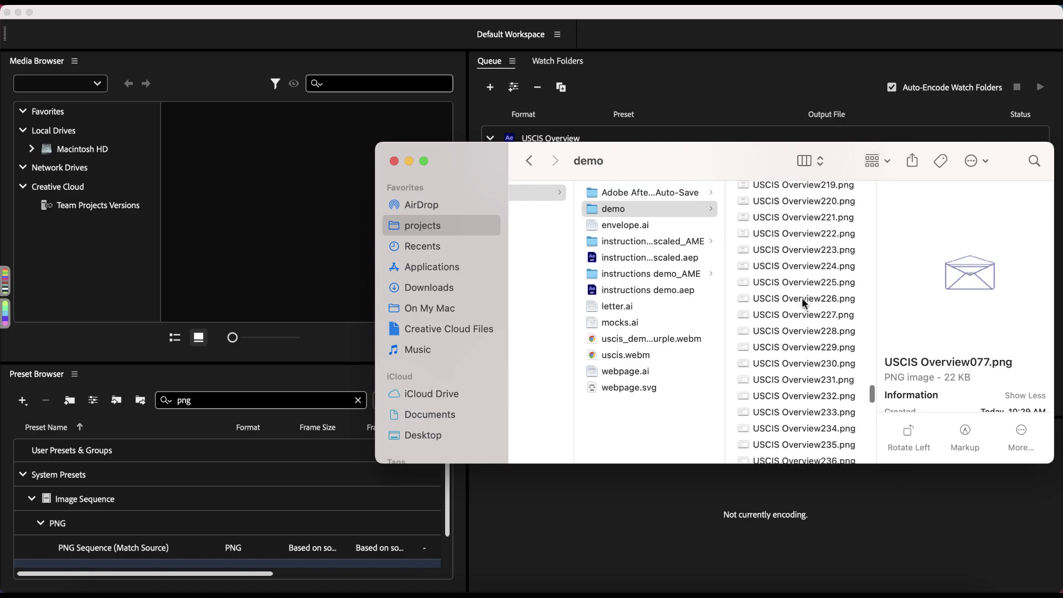
{"action": "scroll", "coordinate": [802, 298], "scroll_direction": "down", "scroll_amount": 10}
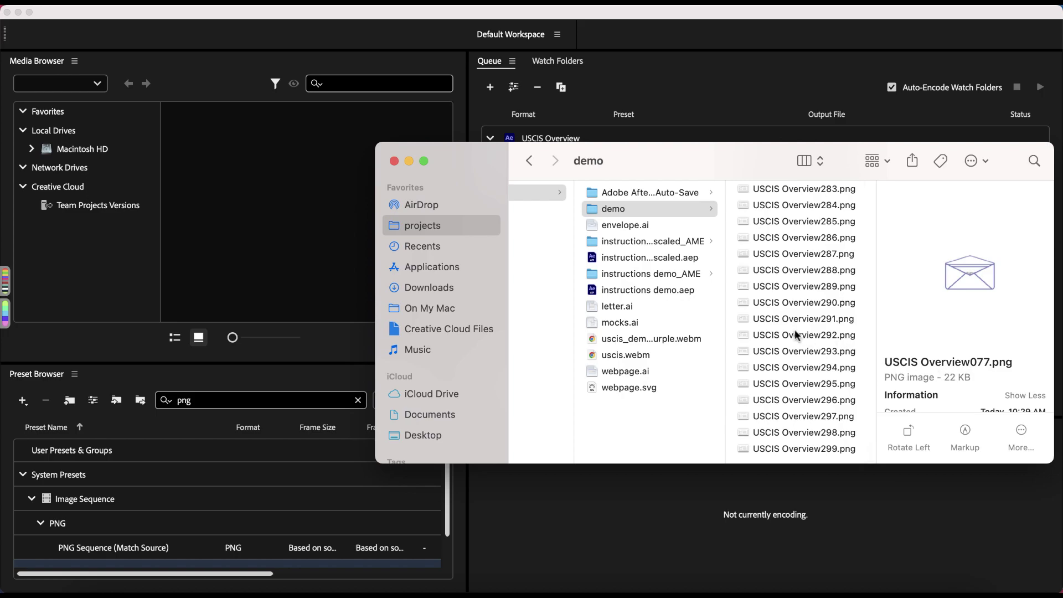
{"action": "scroll", "coordinate": [796, 336], "scroll_direction": "up", "scroll_amount": 20}
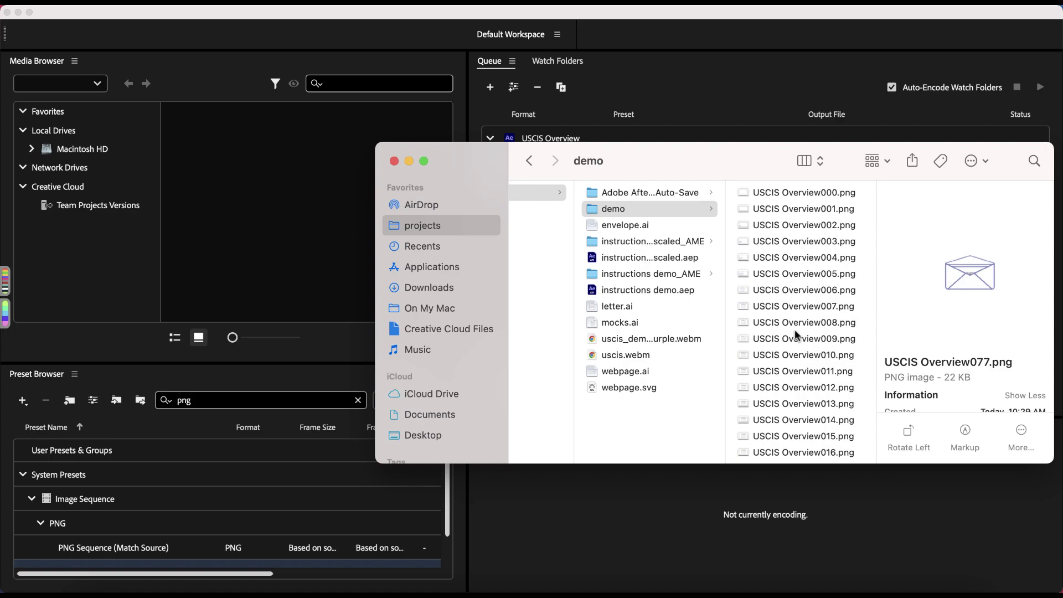
Move Finder aside, then in Terminal cd into ~/projects/harmony_legal and list it.
{"action": "left_click_drag", "start_coordinate": [728, 159], "coordinate": [659, 152]}
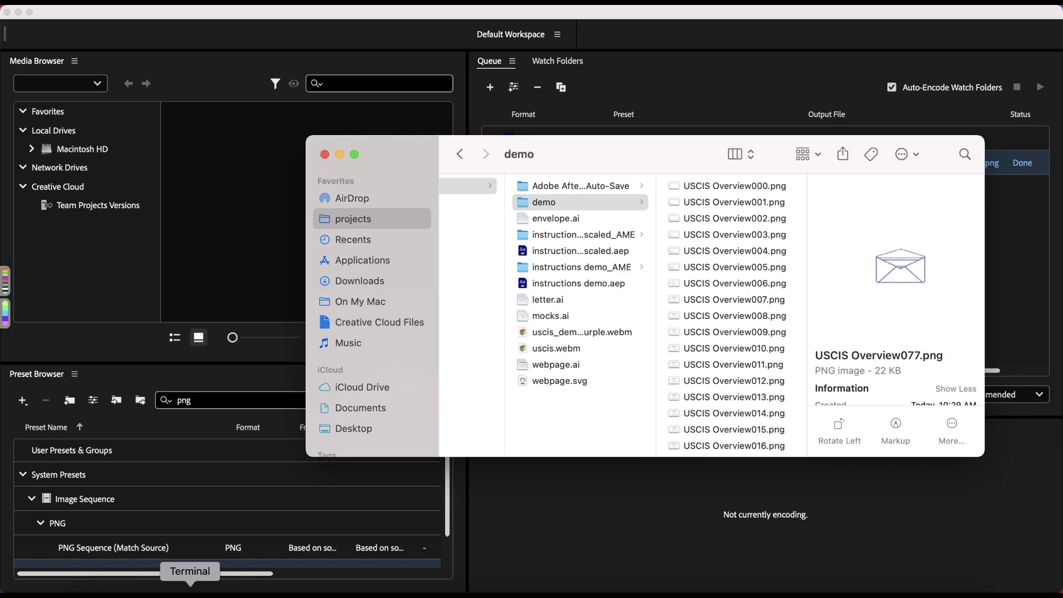
{"action": "left_click", "coordinate": [190, 592]}
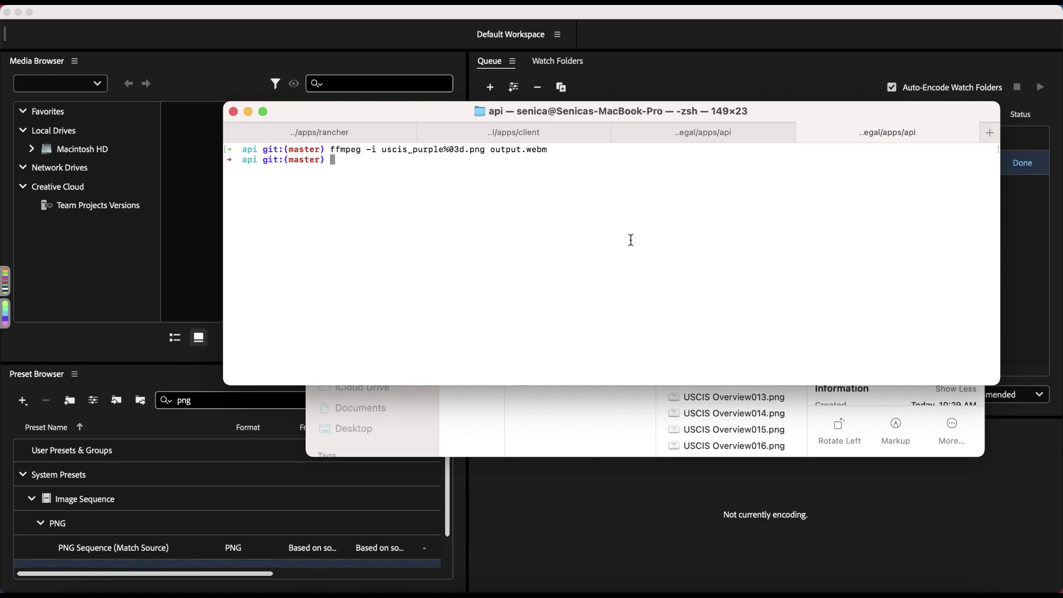
{"action": "type", "text": "cd ~/projects/ha"}
{"action": "key", "text": "Tab"}
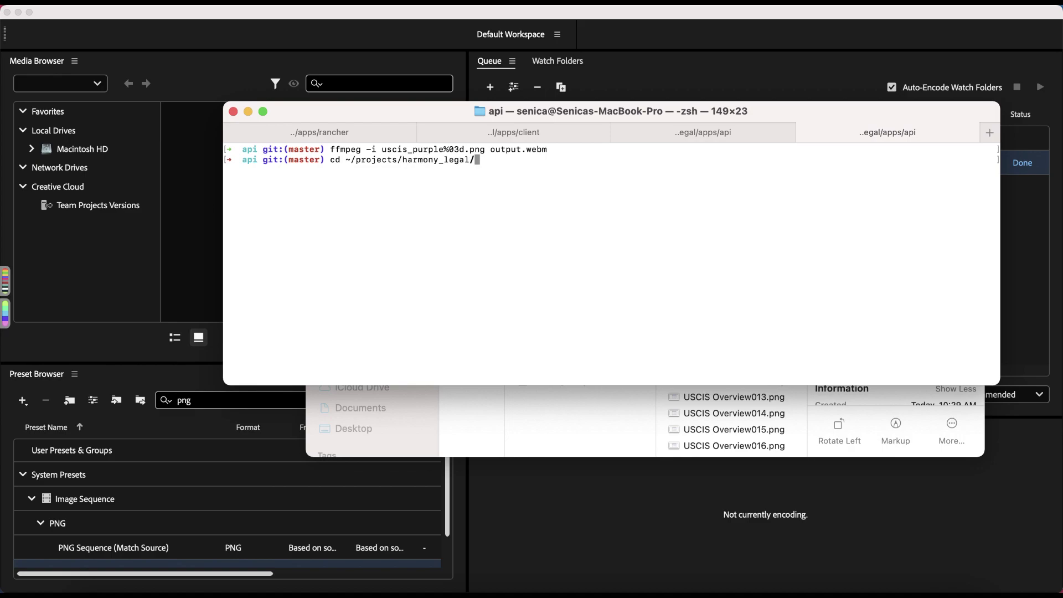
{"action": "key", "text": "Return"}
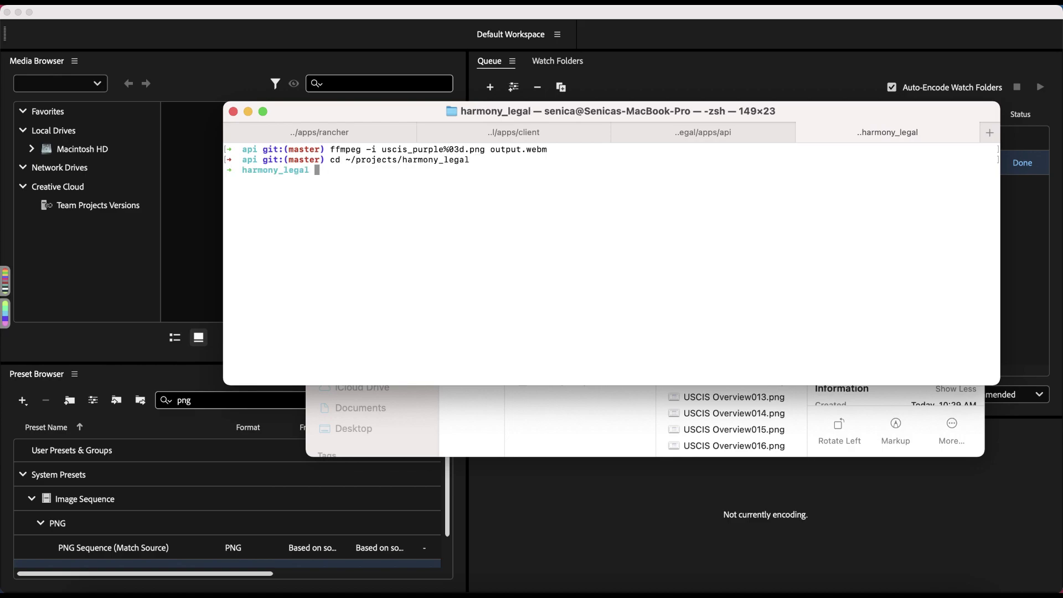
{"action": "type", "text": "ls"}
{"action": "key", "text": "Return"}
Change into uscis-standalone and list its contents.
{"action": "type", "text": "cd us"}
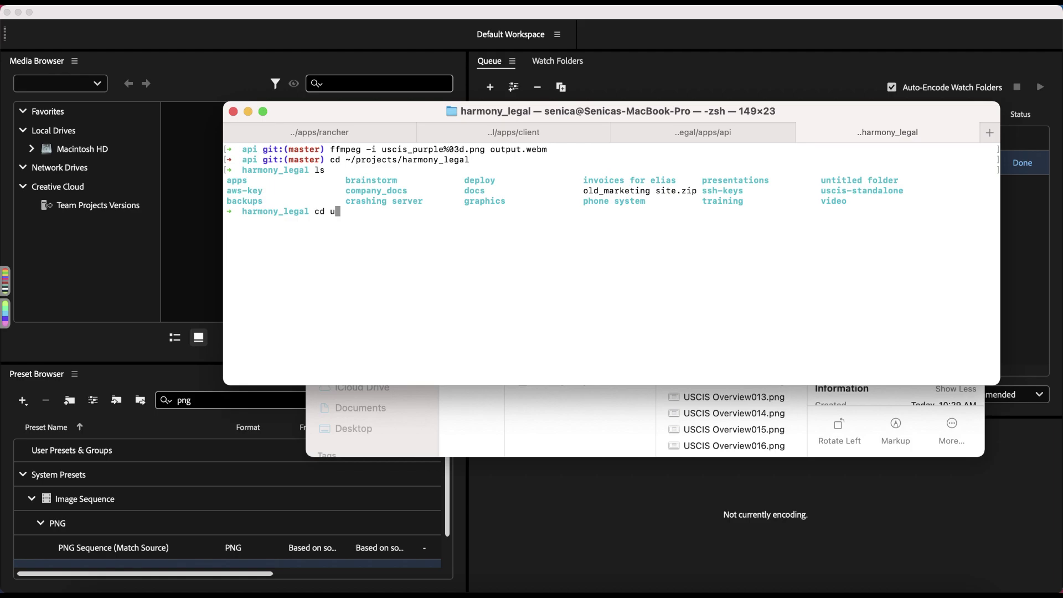
{"action": "key", "text": "Tab"}
{"action": "key", "text": "Return"}
{"action": "type", "text": "ls"}
{"action": "key", "text": "Return"}
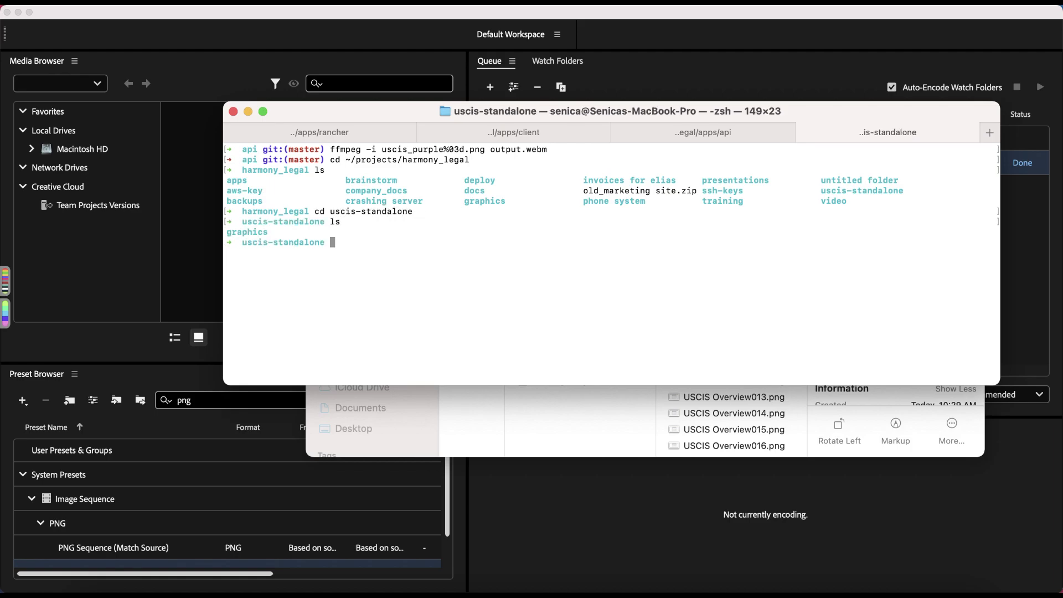
{"action": "type", "text": "cd grap"}
{"action": "key", "text": "Tab"}
Clear the screen and descend into graphics, then demo, listing each folder.
{"action": "key", "text": "Return"}
{"action": "key", "text": "ctrl+l"}
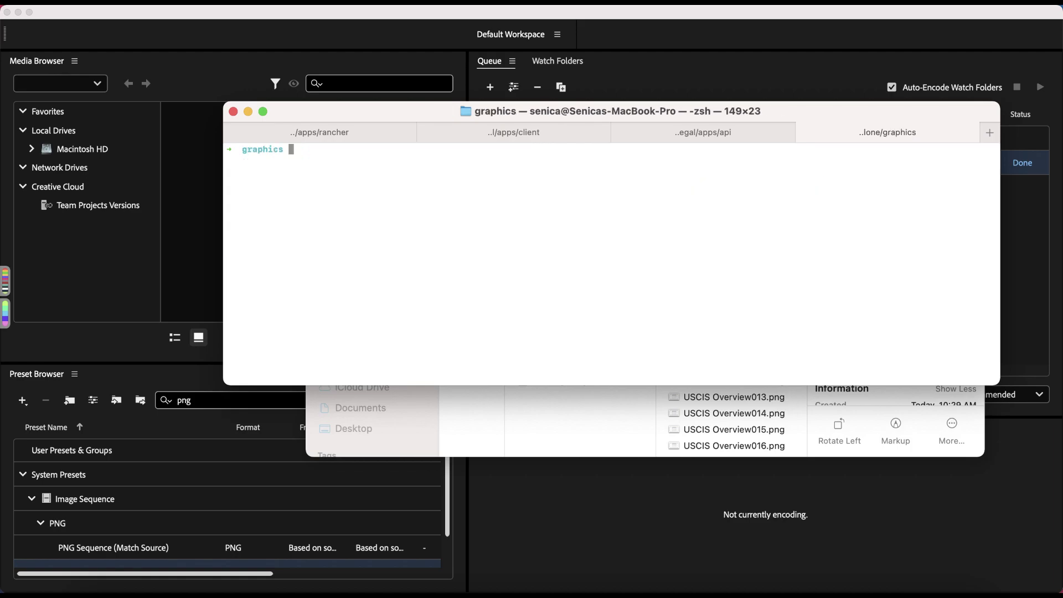
{"action": "type", "text": "ls"}
{"action": "key", "text": "Return"}
{"action": "type", "text": "cd demo"}
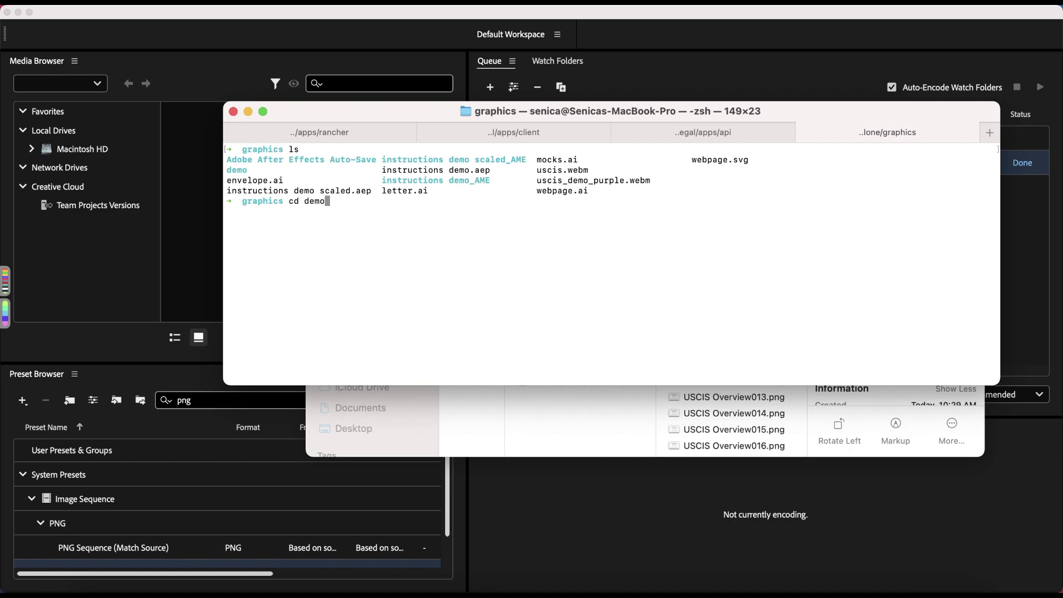
{"action": "key", "text": "Return"}
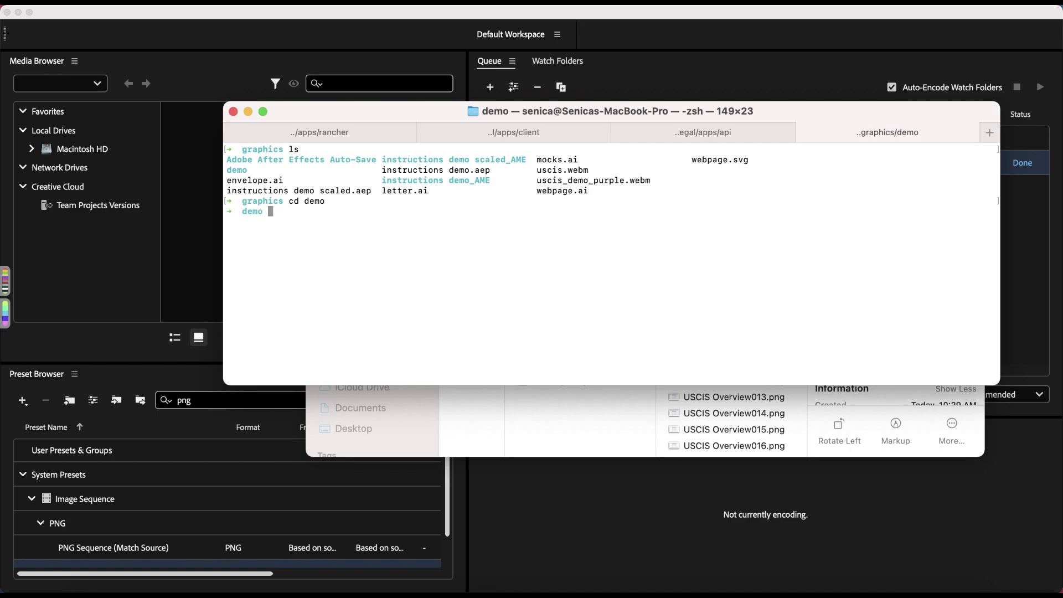
{"action": "type", "text": "ls"}
{"action": "key", "text": "Return"}
Clear the terminal and recall the earlier ffmpeg command from history.
{"action": "key", "text": "ctrl+l"}
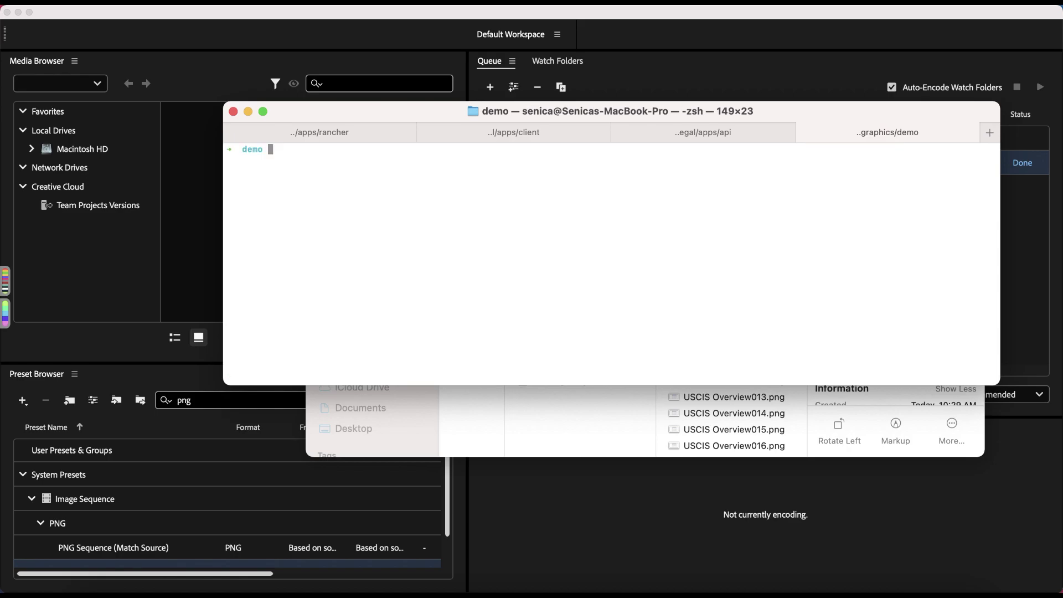
{"action": "key", "text": "ctrl+r"}
{"action": "type", "text": "ffm"}
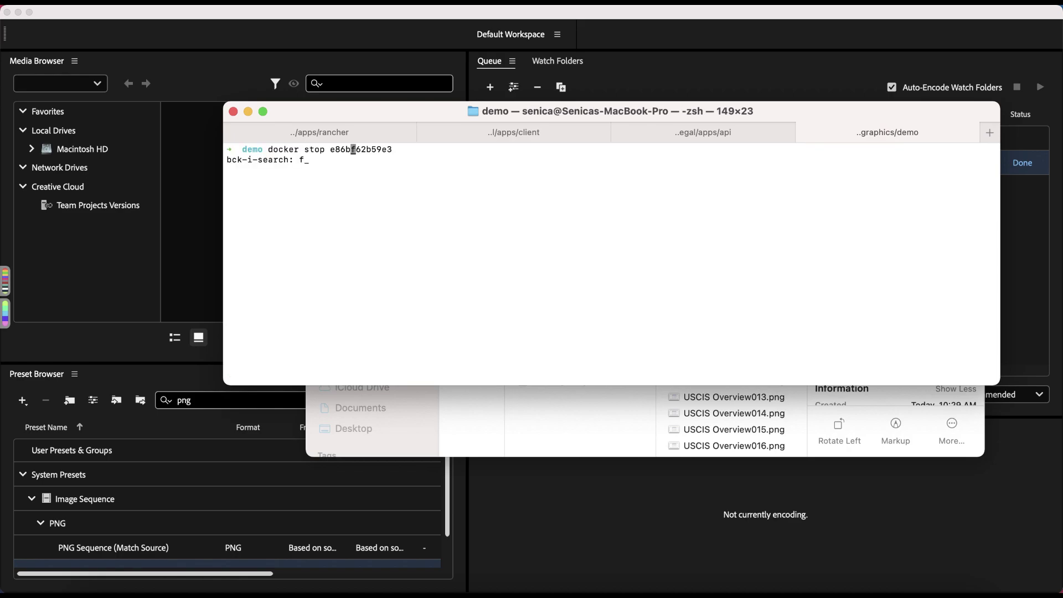
{"action": "key", "text": "Right"}
{"action": "key", "text": "Right"}
{"action": "key", "text": "Right"}
{"action": "key", "text": "Right"}
{"action": "key", "text": "Right"}
{"action": "key", "text": "Right"}
{"action": "key", "text": "Right"}
{"action": "key", "text": "Right"}
{"action": "key", "text": "Right"}
{"action": "key", "text": "Right"}
{"action": "key", "text": "Right"}
{"action": "key", "text": "Right"}
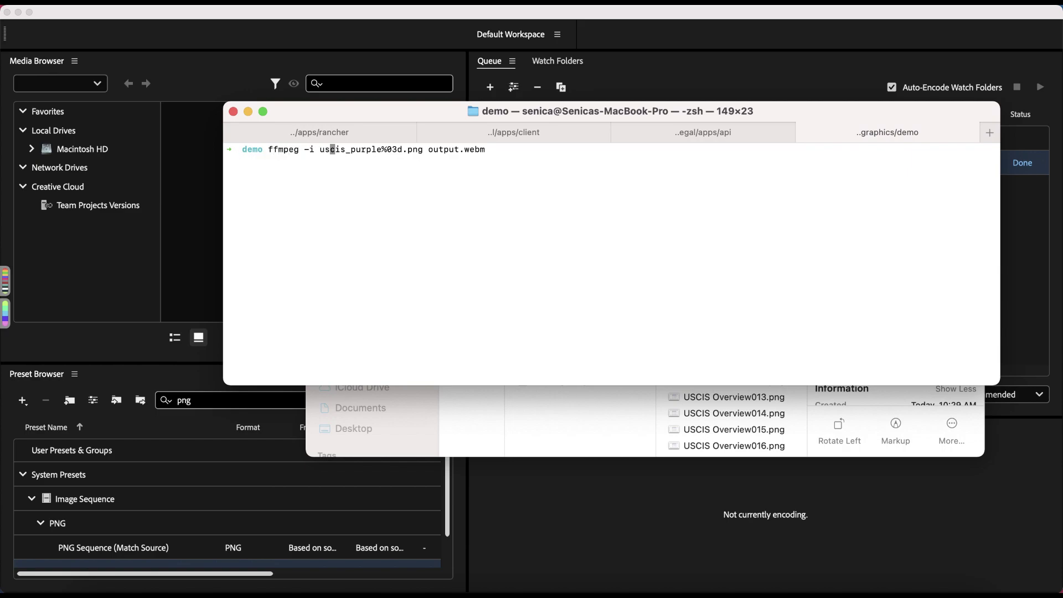
{"action": "key", "text": "Left"}
{"action": "key", "text": "Left"}
{"action": "key", "text": "Right"}
{"action": "key", "text": "Right"}
{"action": "key", "text": "Right"}
{"action": "key", "text": "Right"}
{"action": "key", "text": "Right"}
{"action": "key", "text": "Right"}
{"action": "key", "text": "Right"}
{"action": "key", "text": "Right"}
{"action": "key", "text": "Right"}
{"action": "key", "text": "Right"}
Change the ffmpeg input to "USCIS Overview%03d.png" and run it to produce output.webm.
{"action": "key", "text": "BackSpace"}
{"action": "key", "text": "BackSpace"}
{"action": "key", "text": "BackSpace"}
{"action": "key", "text": "BackSpace"}
{"action": "key", "text": "BackSpace"}
{"action": "key", "text": "BackSpace"}
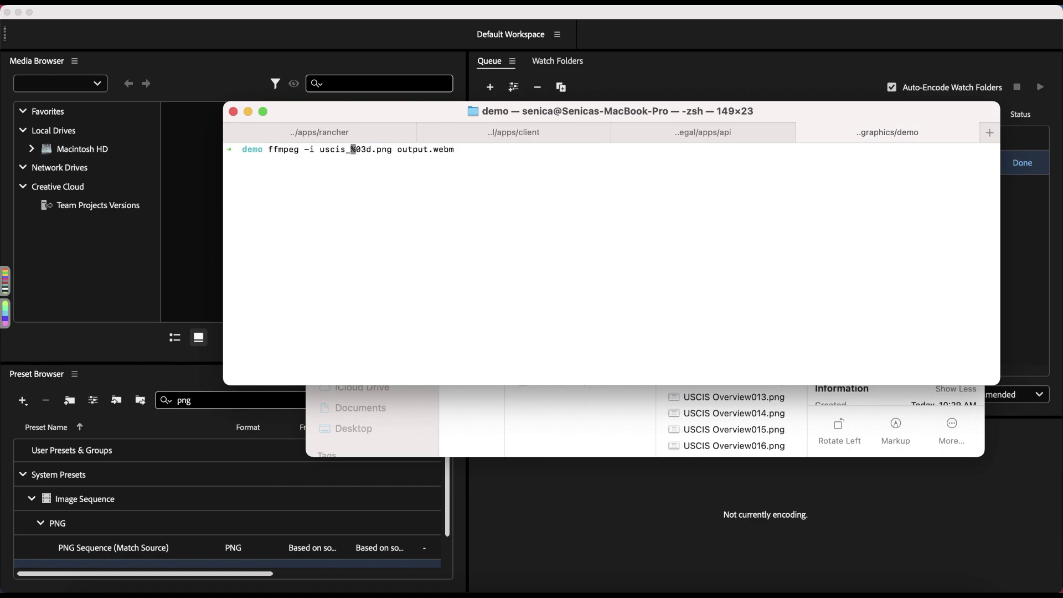
{"action": "key", "text": "BackSpace"}
{"action": "key", "text": "BackSpace"}
{"action": "key", "text": "BackSpace"}
{"action": "key", "text": "BackSpace"}
{"action": "key", "text": "BackSpace"}
{"action": "key", "text": "BackSpace"}
{"action": "type", "text": "\"US"}
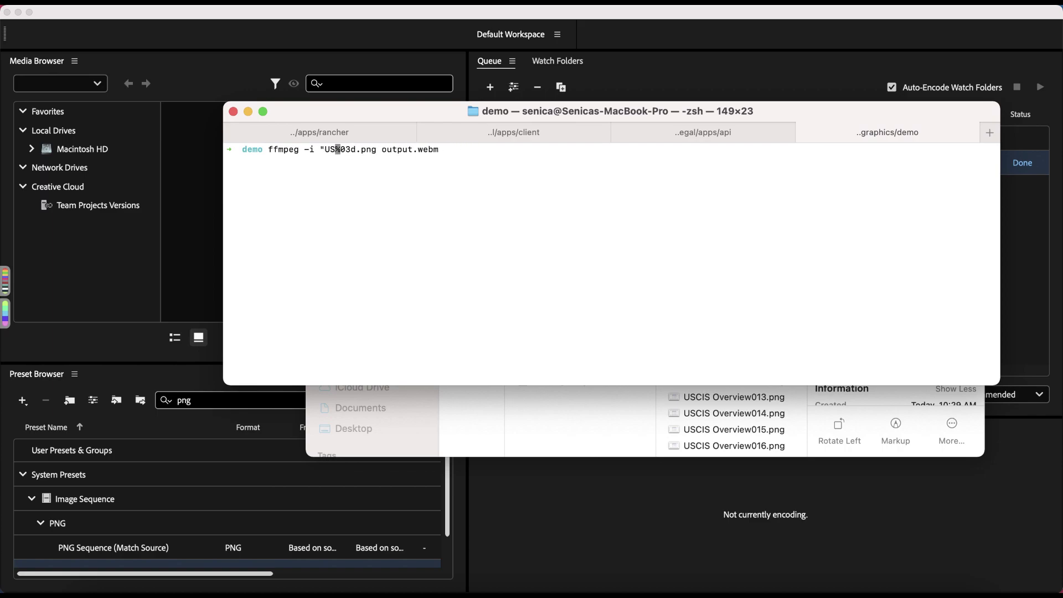
{"action": "type", "text": "CIS Overvi"}
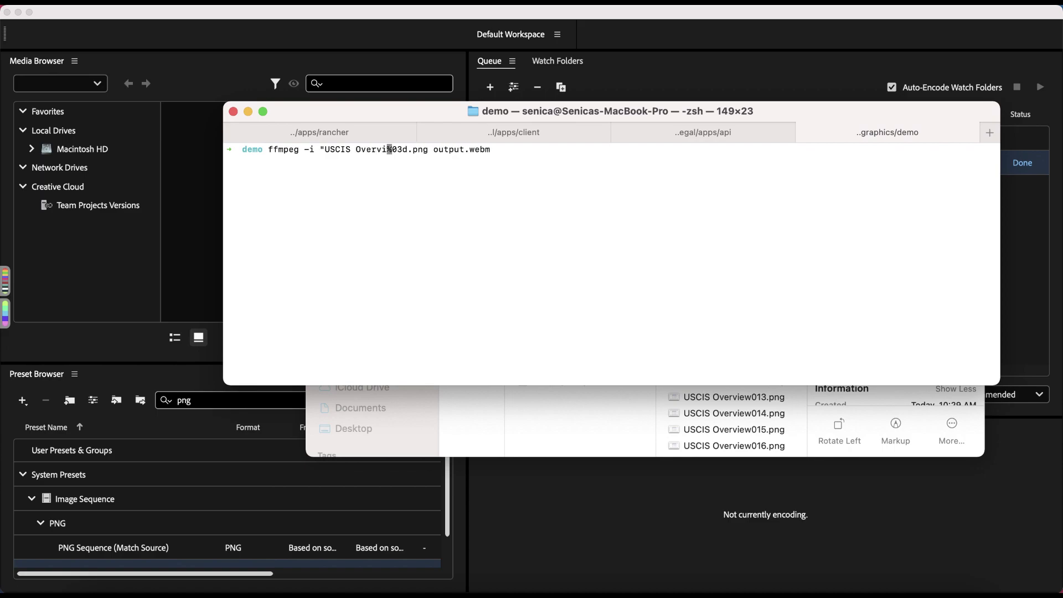
{"action": "type", "text": "ew"}
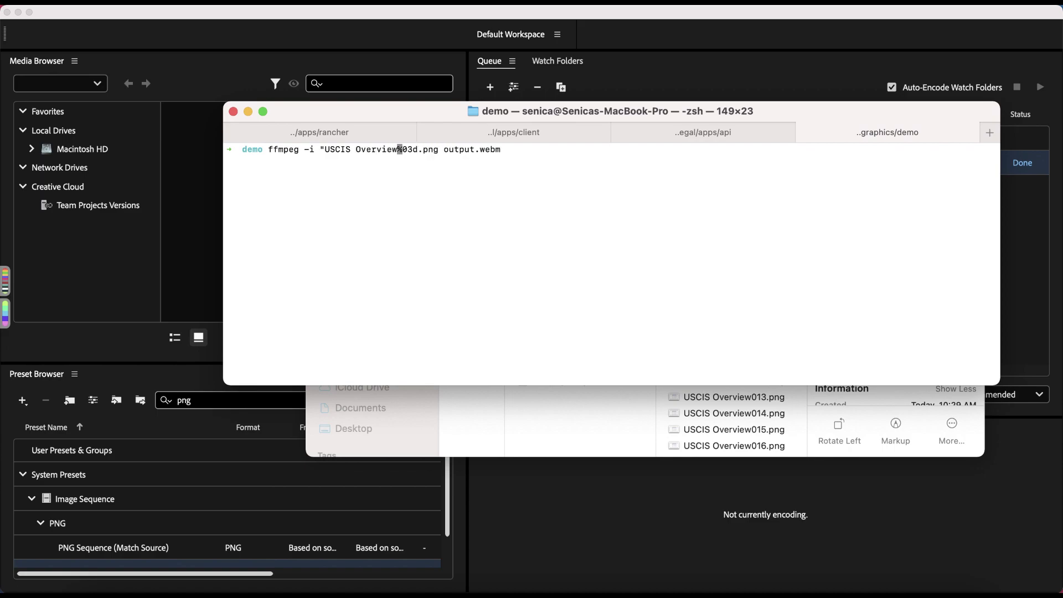
{"action": "key", "text": "Right"}
{"action": "key", "text": "Right"}
{"action": "key", "text": "Right"}
{"action": "key", "text": "Right"}
{"action": "key", "text": "Right"}
{"action": "key", "text": "Right"}
{"action": "key", "text": "Right"}
{"action": "key", "text": "Right"}
{"action": "type", "text": "\""}
{"action": "key", "text": "Right"}
{"action": "key", "text": "Right"}
{"action": "key", "text": "Right"}
{"action": "key", "text": "Right"}
{"action": "key", "text": "Right"}
{"action": "key", "text": "Right"}
{"action": "key", "text": "Right"}
{"action": "key", "text": "Right"}
{"action": "key", "text": "Right"}
{"action": "key", "text": "Right"}
{"action": "key", "text": "Return"}
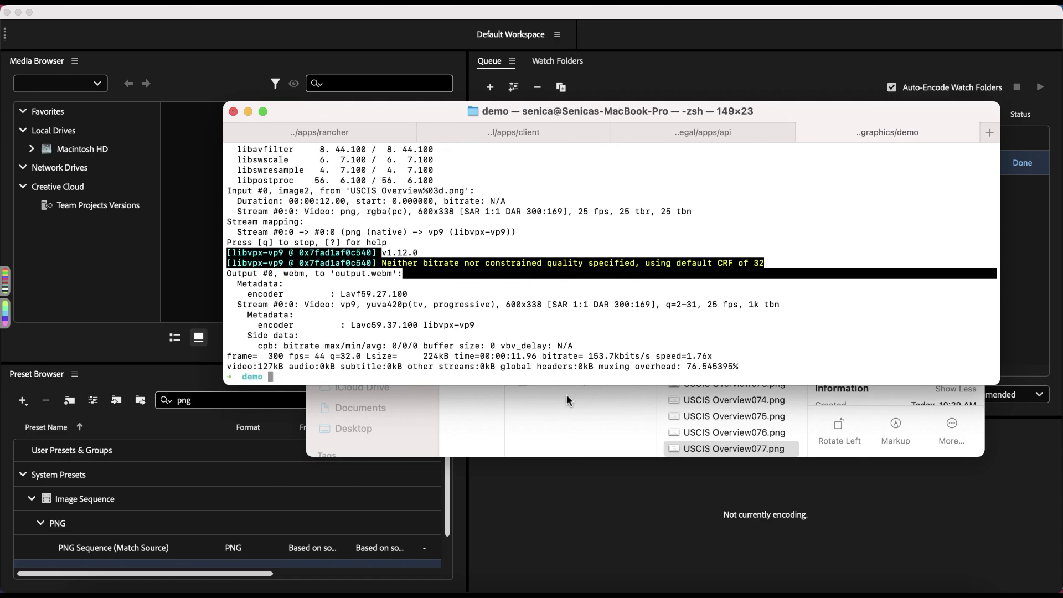
In Finder, select output.webm in the demo folder to confirm its 230 KB size.
{"action": "left_click", "coordinate": [621, 428]}
{"action": "scroll", "coordinate": [747, 348], "scroll_direction": "up", "scroll_amount": 15}
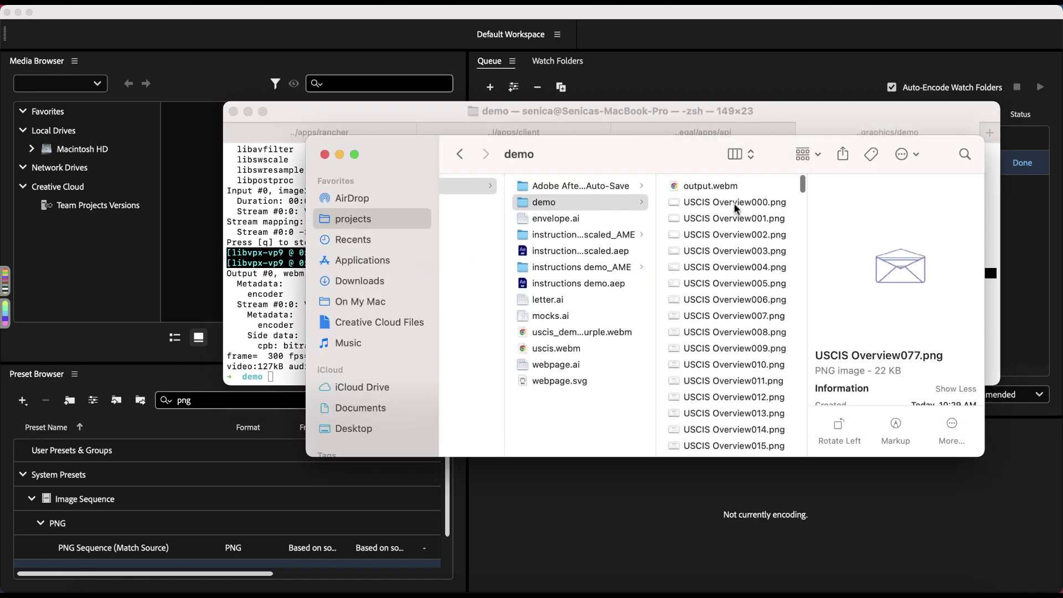
{"action": "left_click", "coordinate": [727, 189]}
{"action": "scroll", "coordinate": [904, 365], "scroll_direction": "down", "scroll_amount": 2}
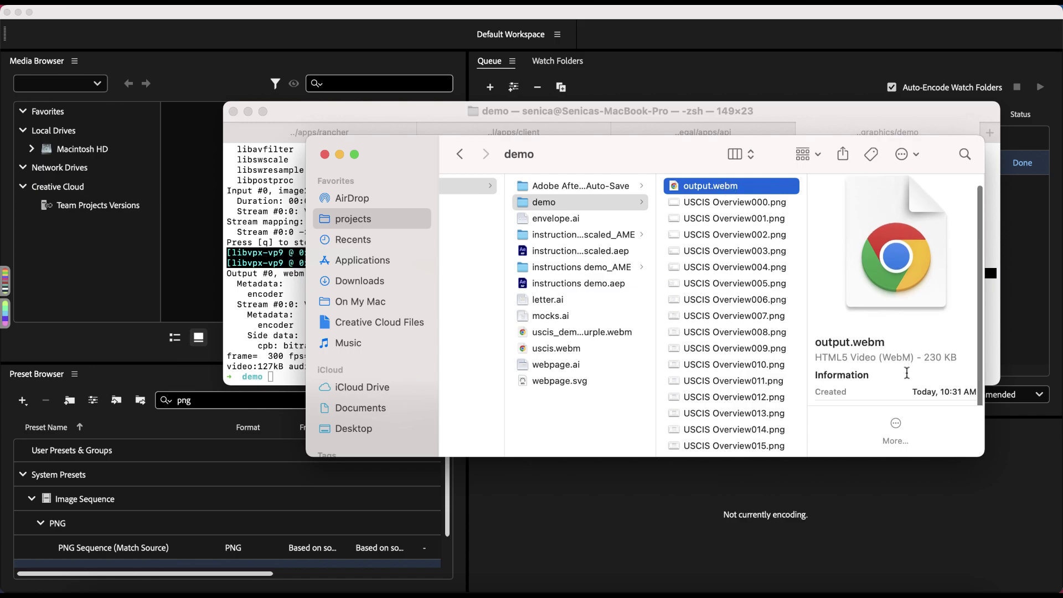
{"action": "scroll", "coordinate": [907, 376], "scroll_direction": "up", "scroll_amount": 2}
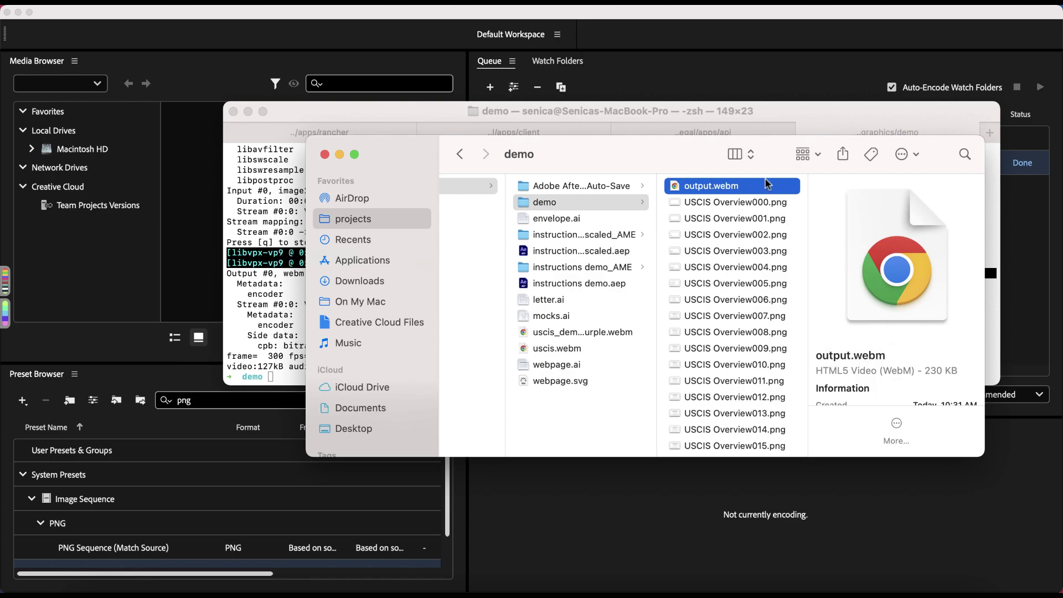
Open output.webm in Chrome so the animation plays.
{"action": "right_click", "coordinate": [715, 186]}
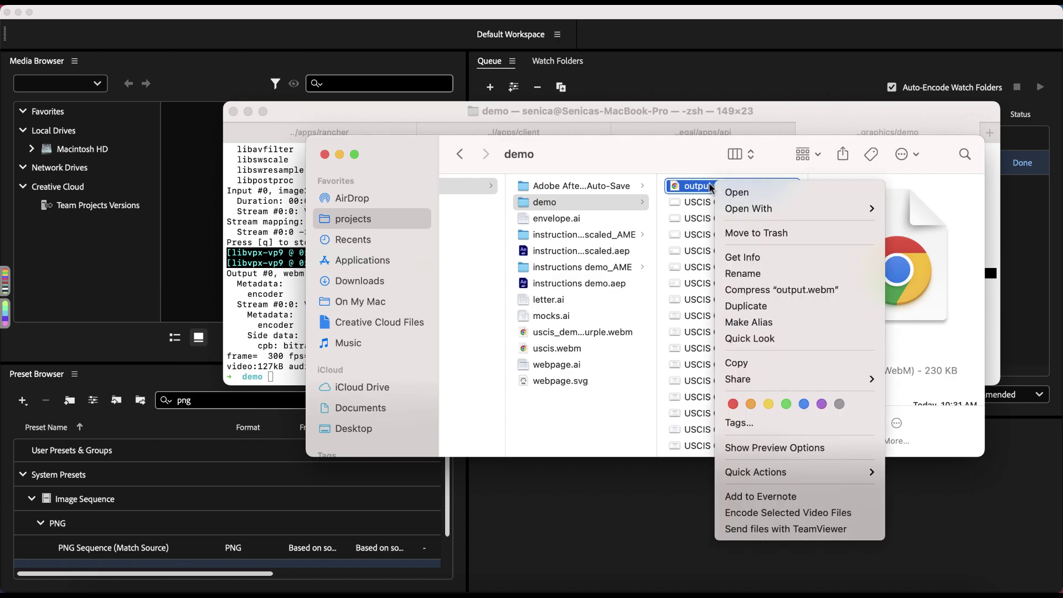
{"action": "left_click", "coordinate": [675, 190]}
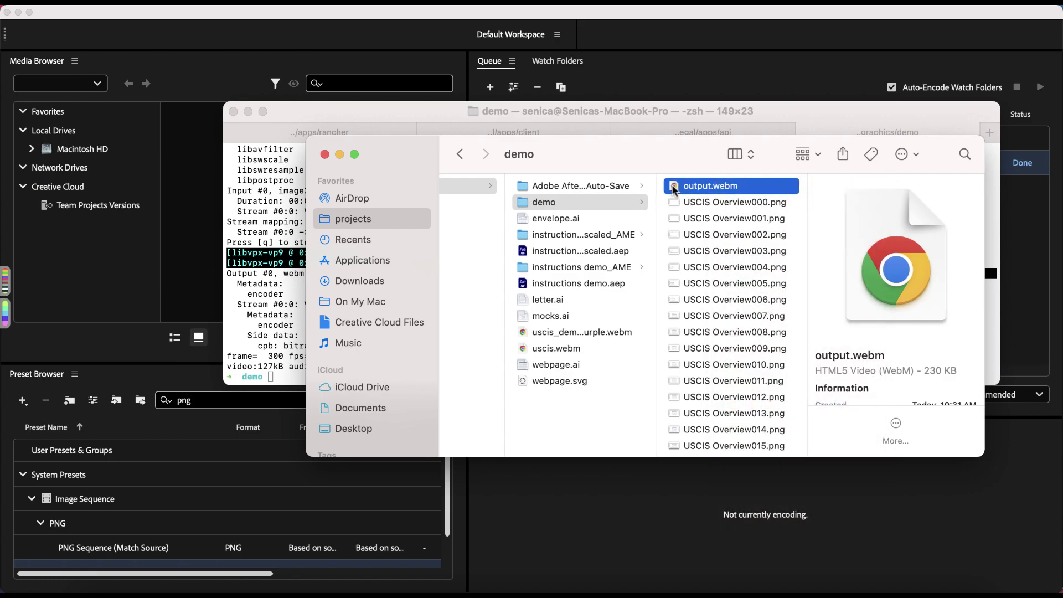
{"action": "double_click", "coordinate": [674, 189]}
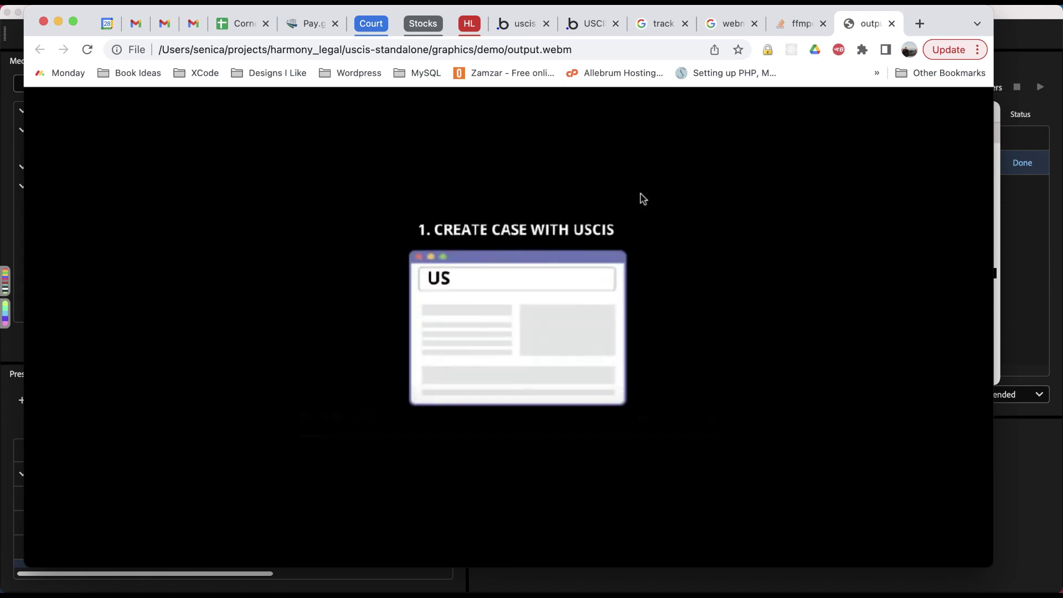
Open Chrome's developer tools for the video page, docked on the right side.
{"action": "right_click", "coordinate": [238, 293]}
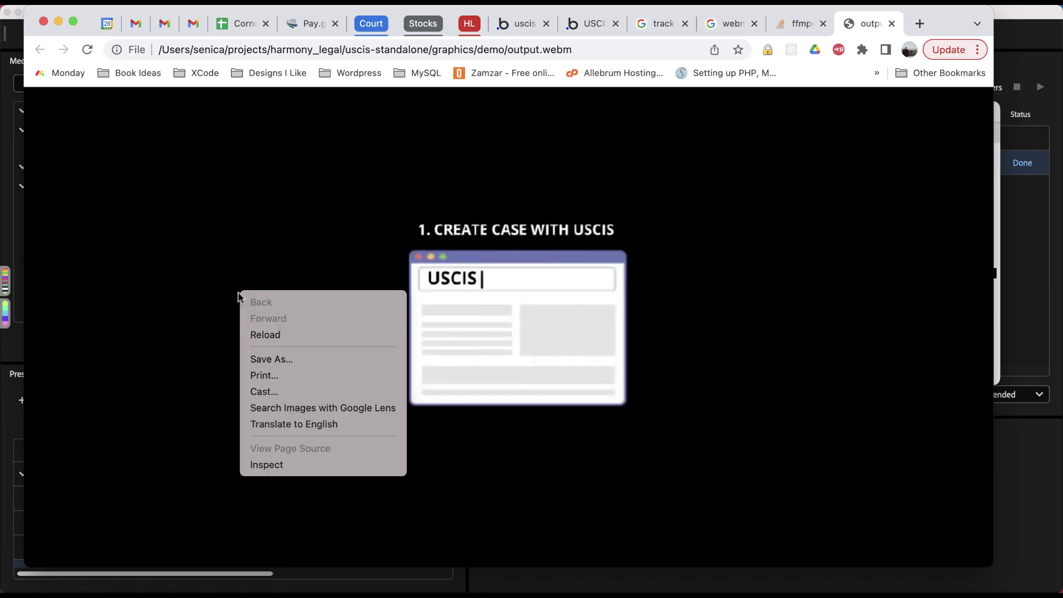
{"action": "left_click", "coordinate": [298, 466]}
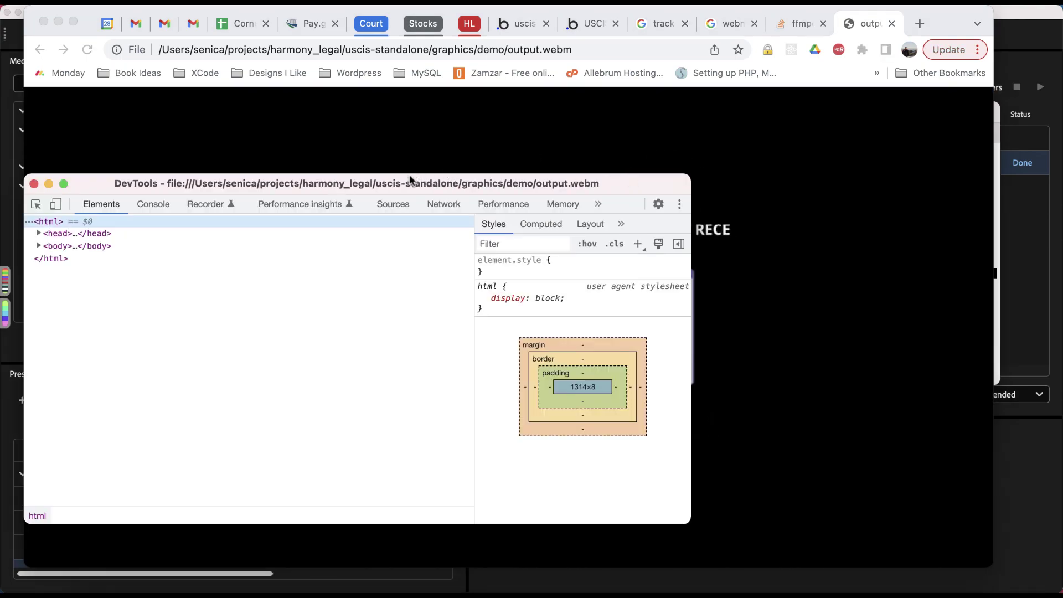
{"action": "left_click_drag", "start_coordinate": [410, 174], "coordinate": [804, 170]}
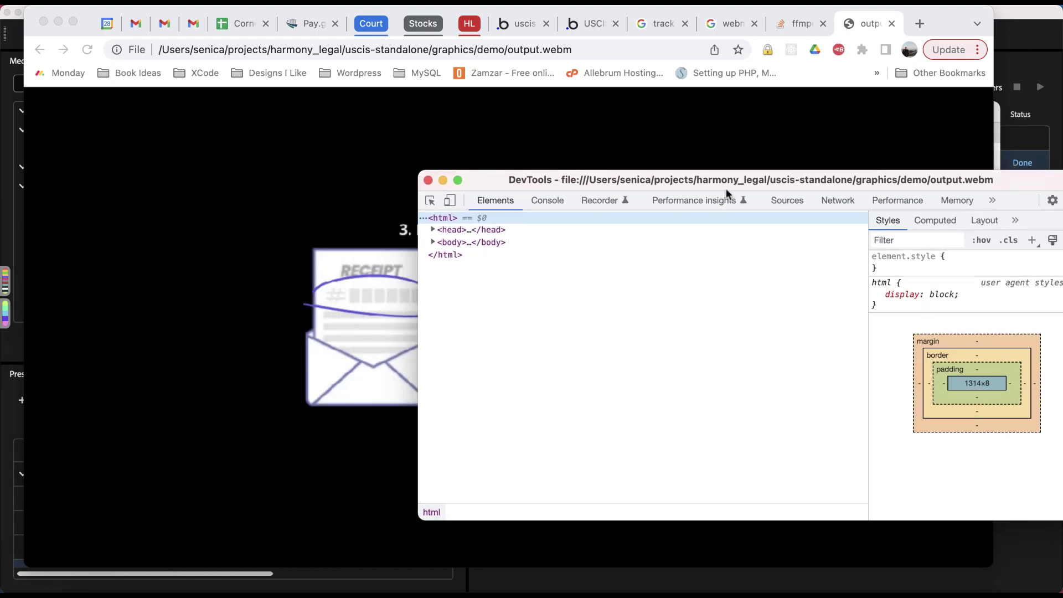
Give the <body> element an inline style of 'background: blue' behind the video.
{"action": "left_click", "coordinate": [491, 241]}
{"action": "left_click", "coordinate": [902, 265]}
{"action": "type", "text": "bac"}
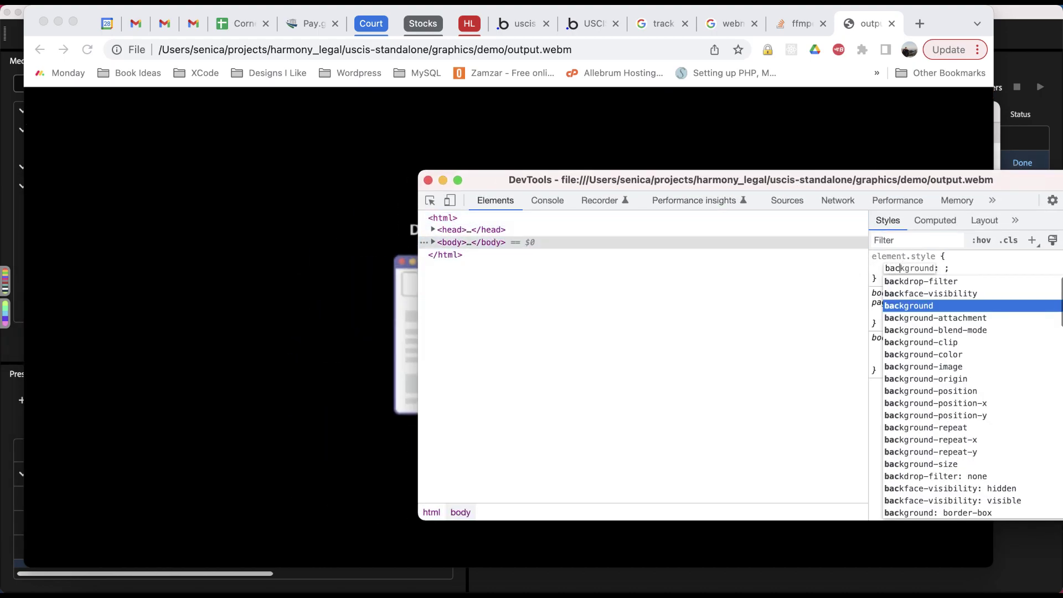
{"action": "type", "text": "kgrou"}
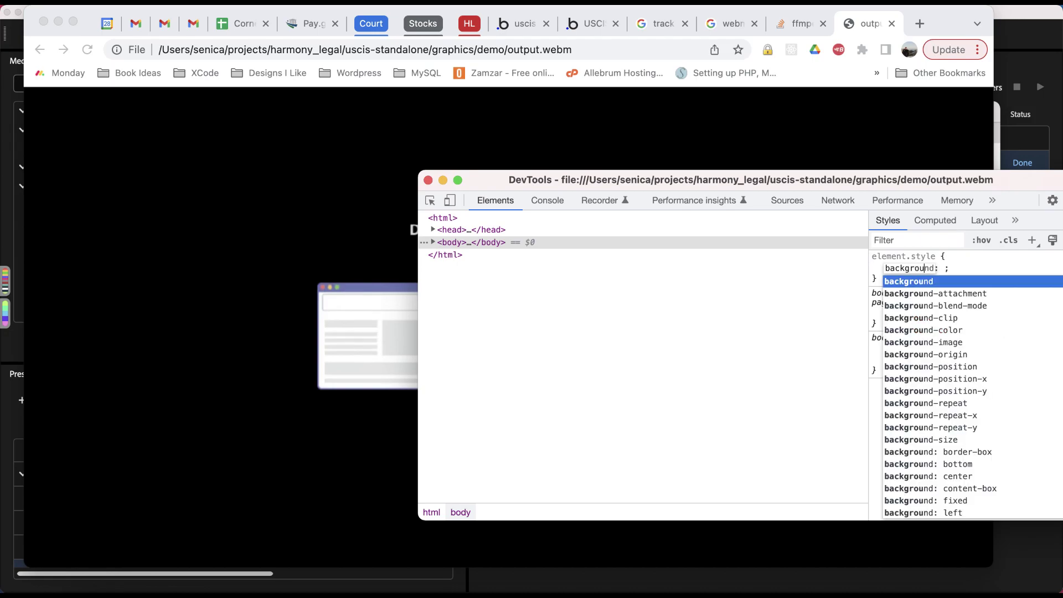
{"action": "type", "text": "nd: blue;"}
{"action": "key", "text": "Return"}
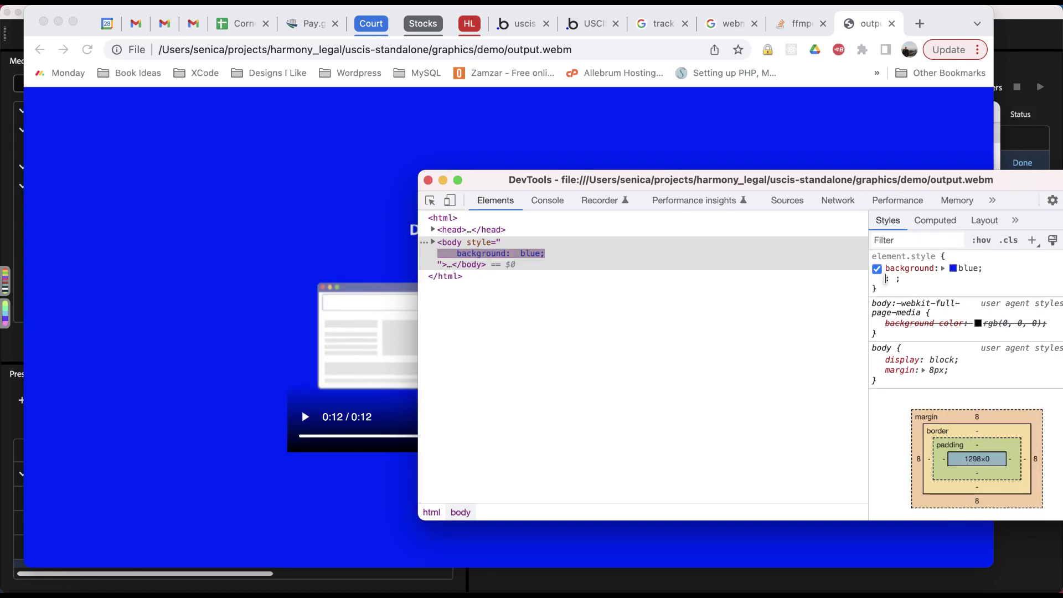
{"action": "left_click", "coordinate": [202, 356]}
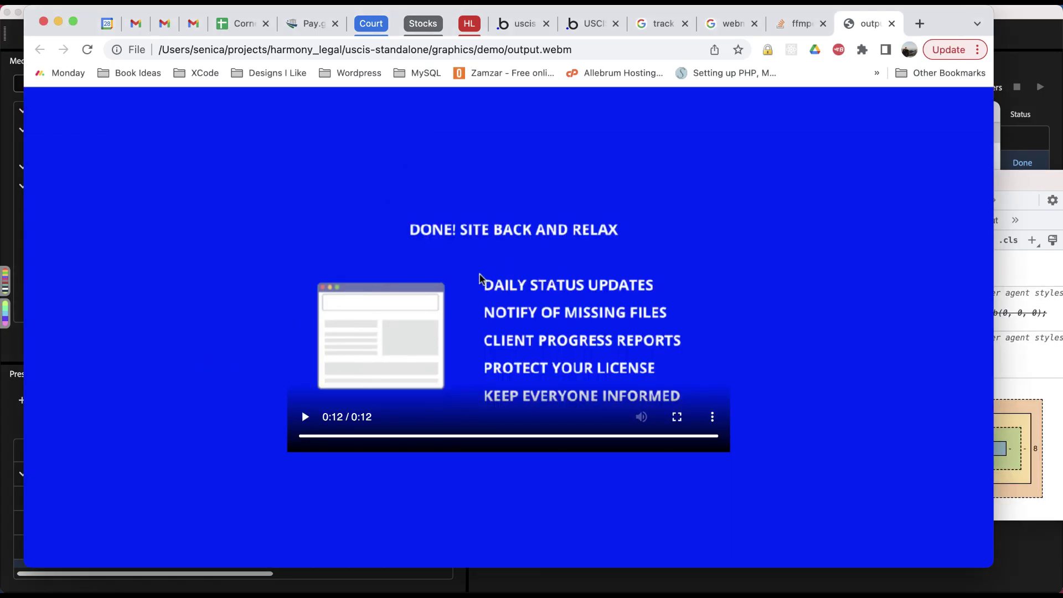